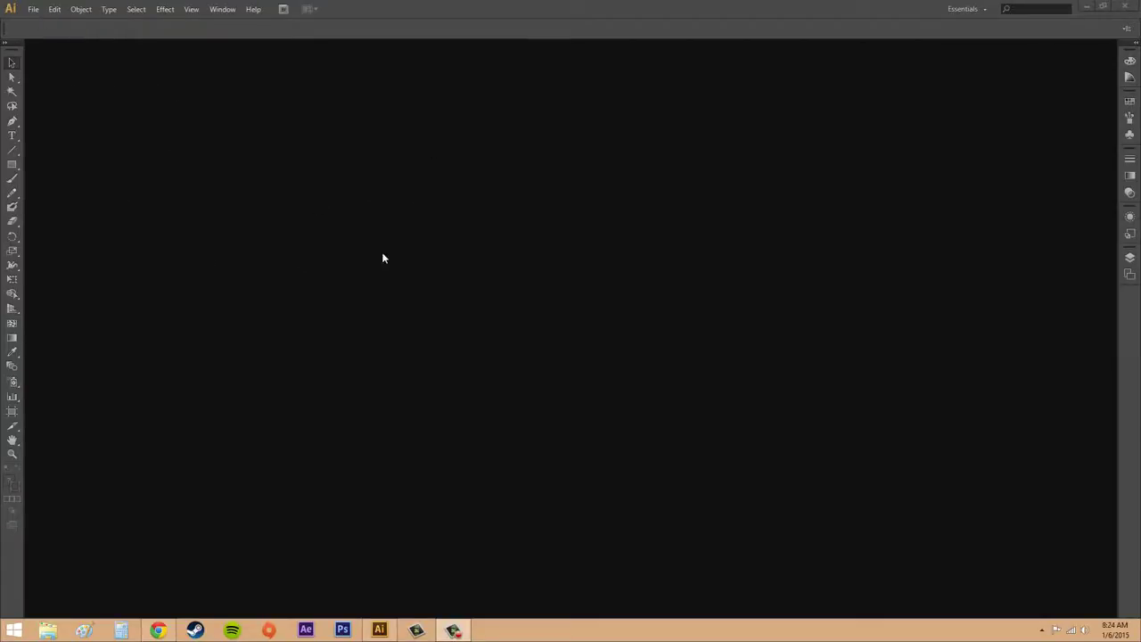
Create a new document named "first" with the NTSC DV size of 654 × 480 px and the custom profile.
{"action": "left_click", "coordinate": [34, 11]}
{"action": "left_click", "coordinate": [45, 22]}
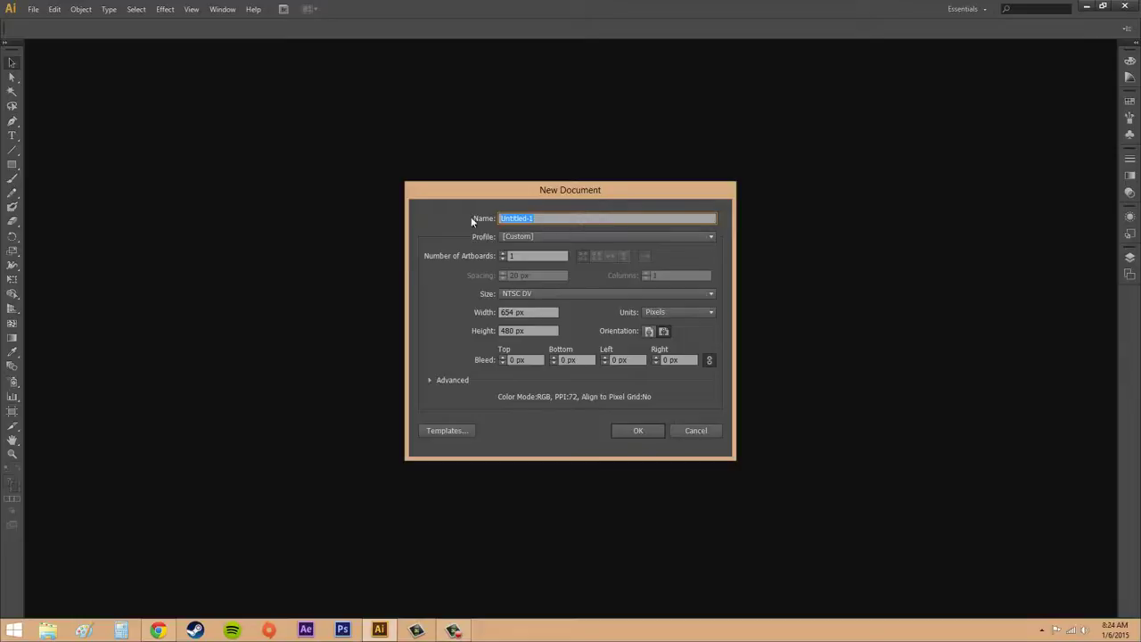
{"action": "key", "text": "BackSpace"}
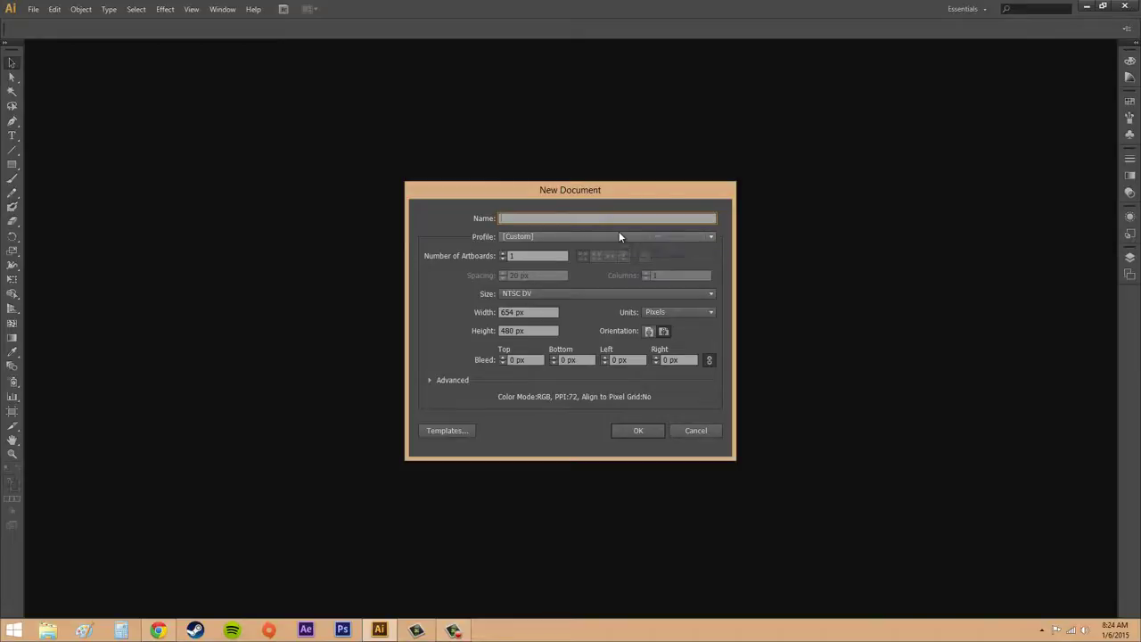
{"action": "type", "text": "first"}
{"action": "left_click", "coordinate": [535, 236]}
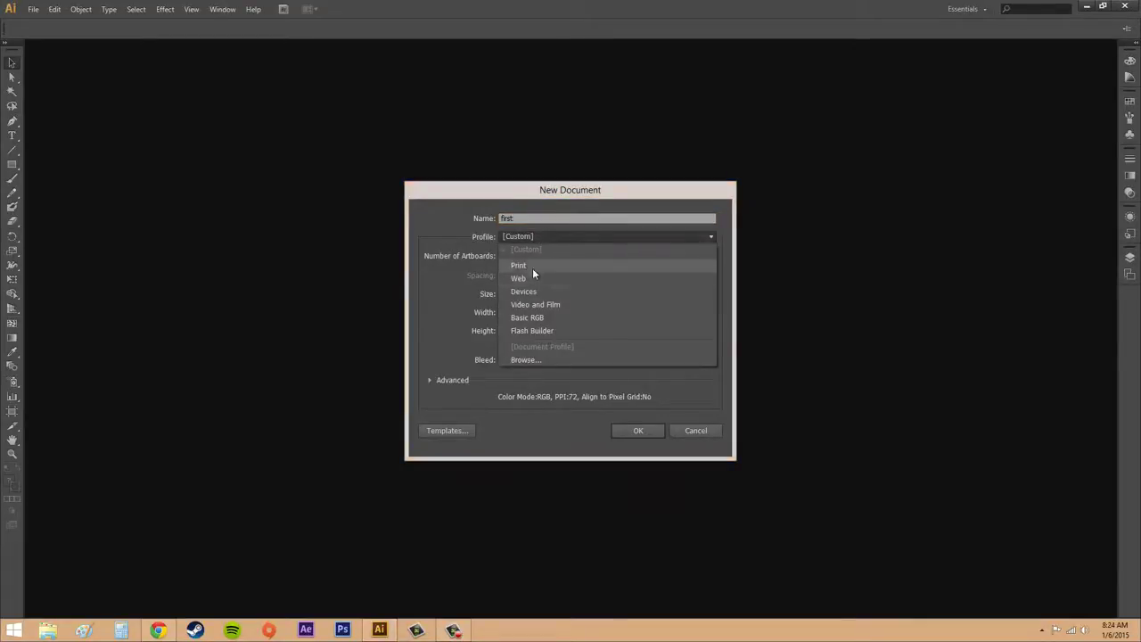
{"action": "left_click", "coordinate": [434, 293]}
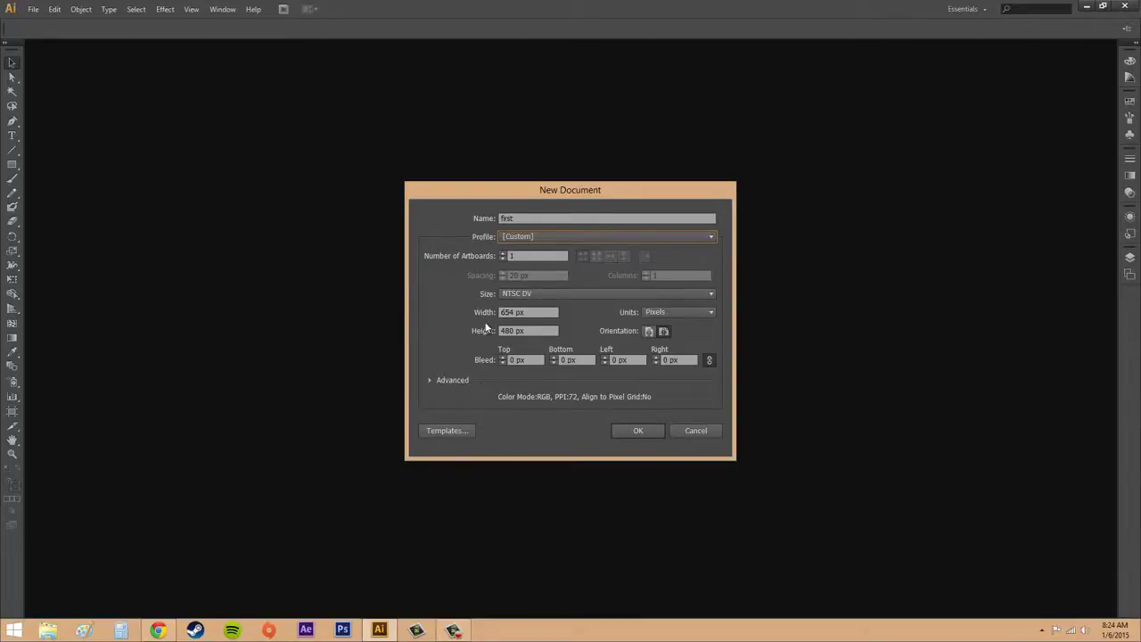
{"action": "left_click", "coordinate": [534, 292]}
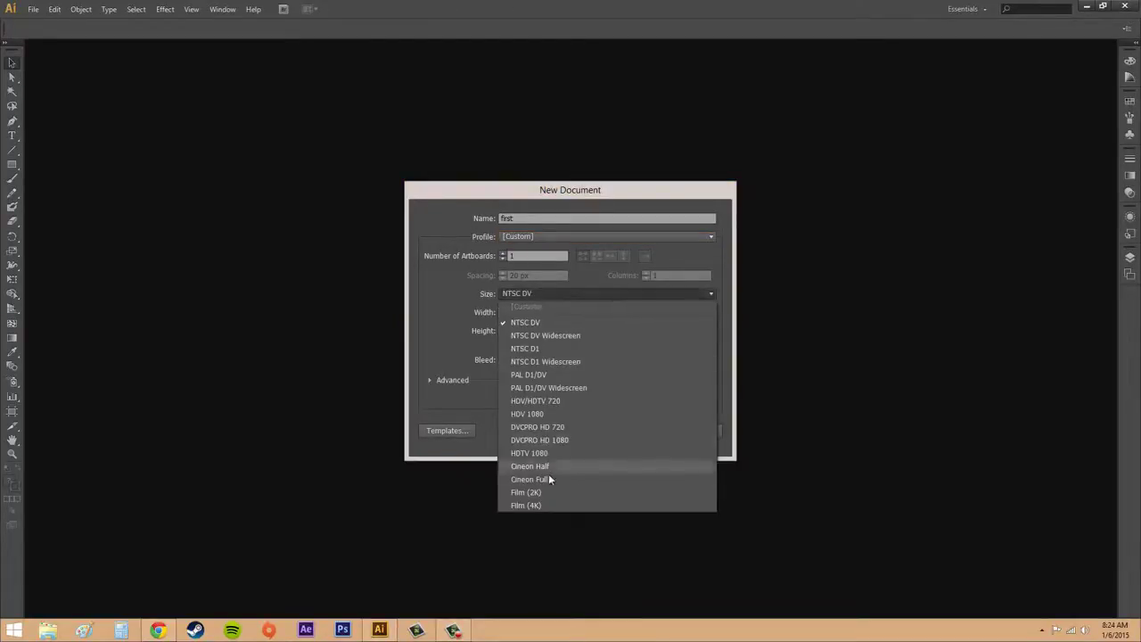
{"action": "left_click", "coordinate": [531, 295]}
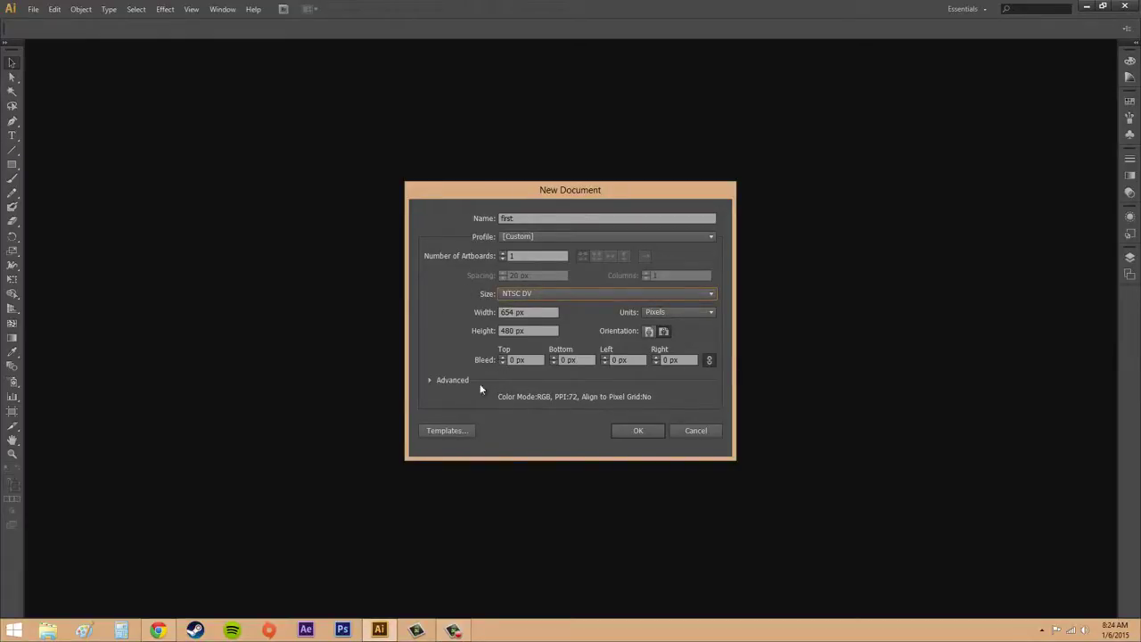
{"action": "left_click", "coordinate": [633, 432]}
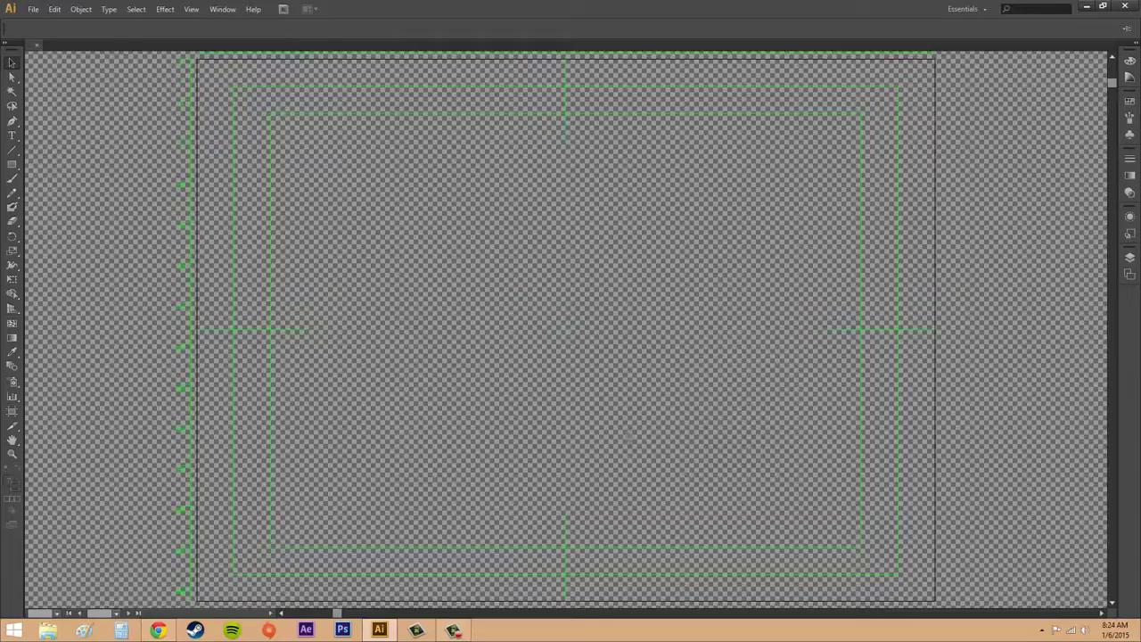
{"action": "scroll", "coordinate": [566, 330], "scroll_direction": "down", "scroll_amount": 5}
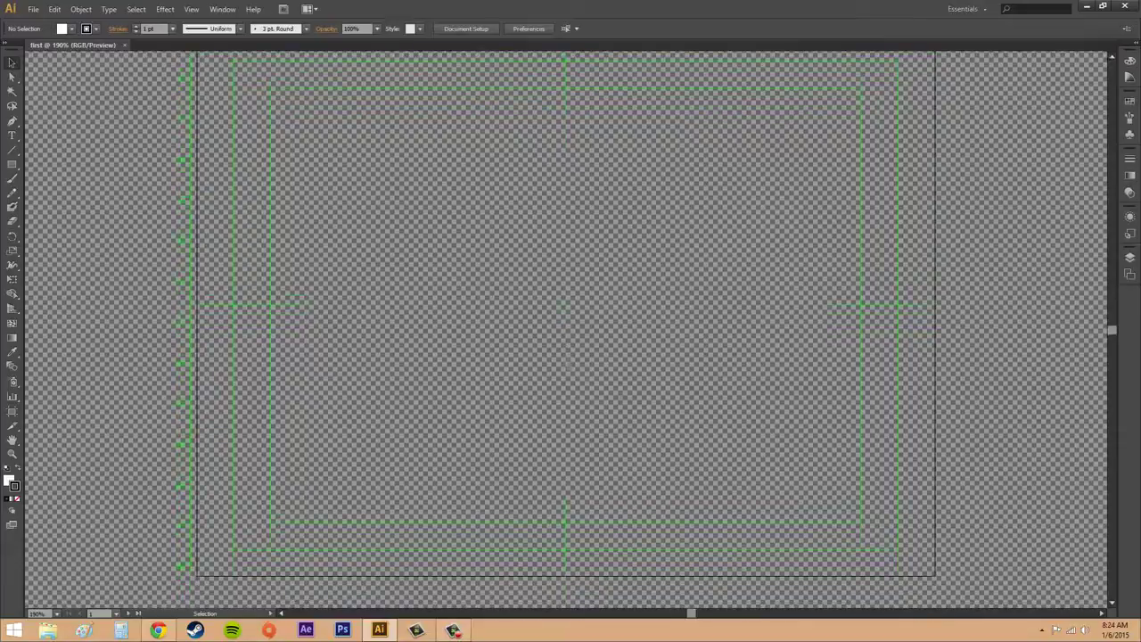
{"action": "scroll", "coordinate": [566, 330], "scroll_direction": "up", "scroll_amount": 4}
{"action": "scroll", "coordinate": [566, 330], "scroll_direction": "up", "scroll_amount": 3}
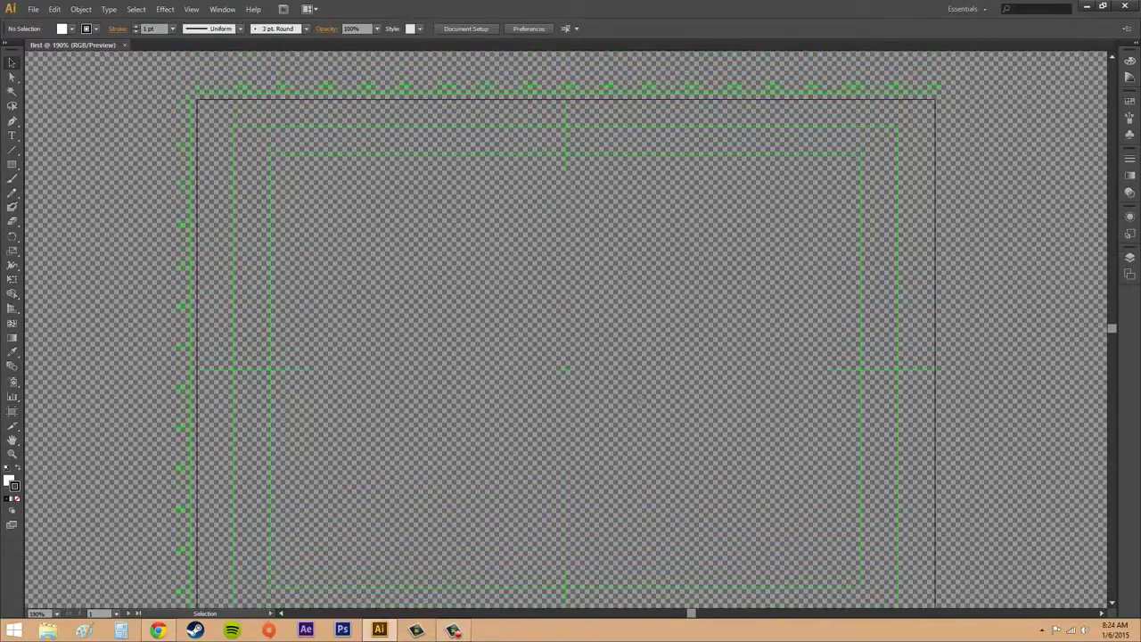
{"action": "scroll", "coordinate": [566, 330], "scroll_direction": "down", "scroll_amount": 2}
{"action": "scroll", "coordinate": [566, 330], "scroll_direction": "up", "scroll_amount": 1}
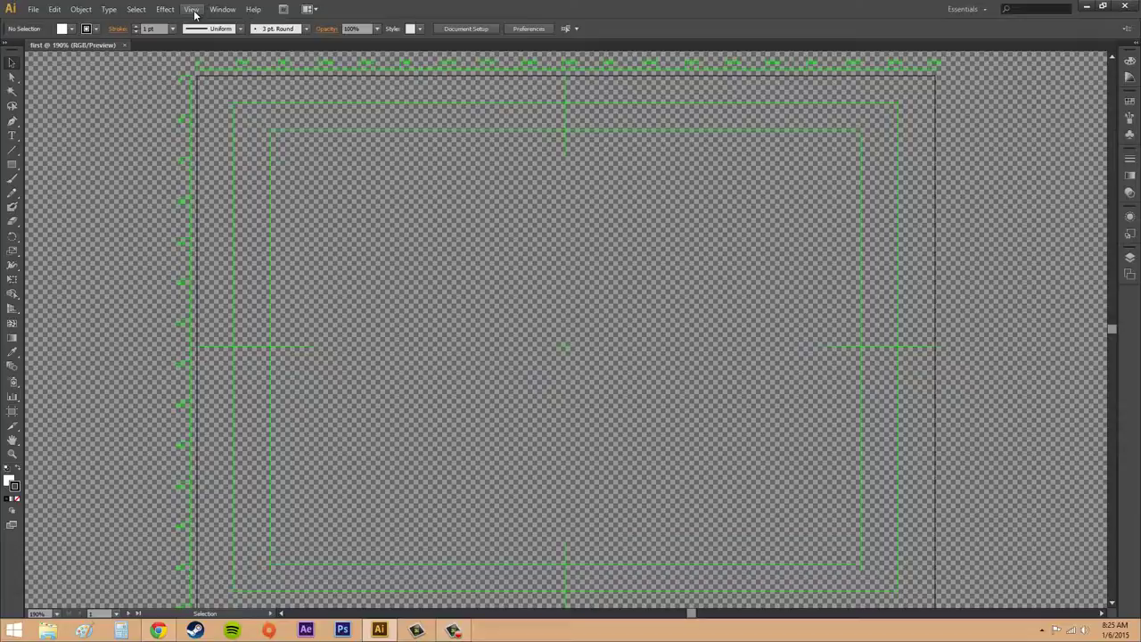
{"action": "left_click", "coordinate": [54, 9]}
{"action": "mouse_move", "coordinate": [82, 10]}
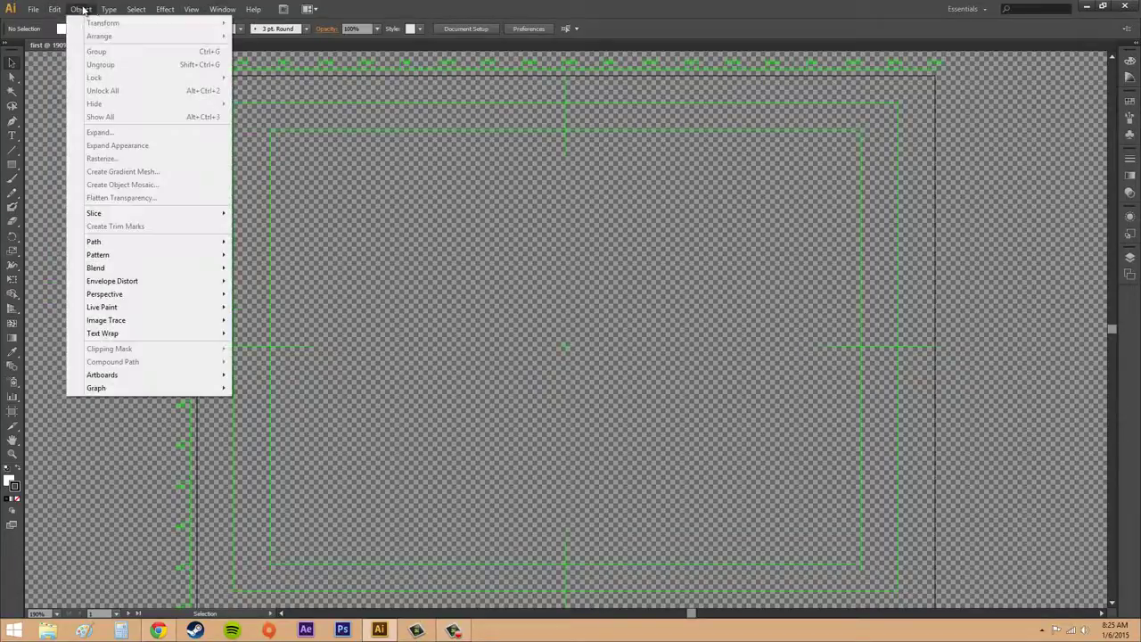
{"action": "mouse_move", "coordinate": [190, 11]}
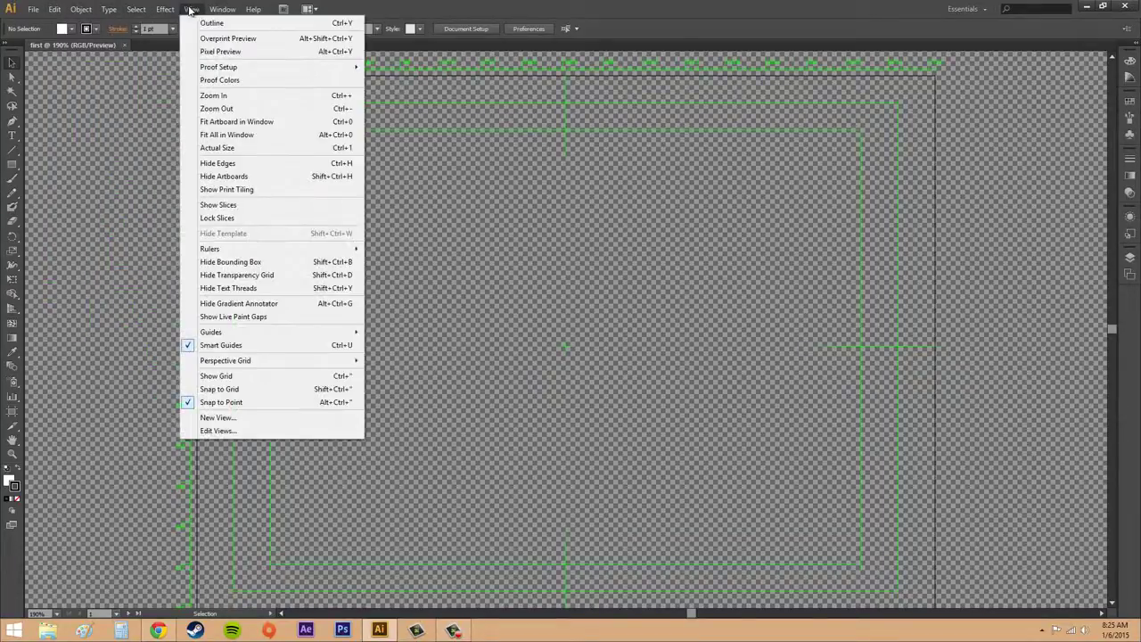
{"action": "mouse_move", "coordinate": [136, 8]}
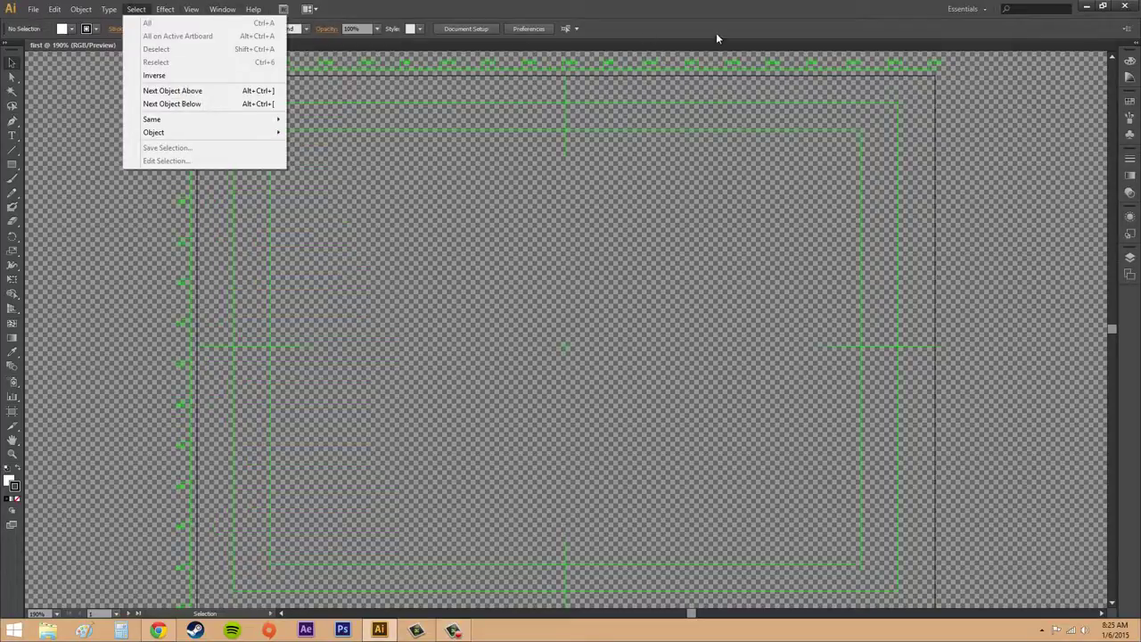
{"action": "left_click", "coordinate": [668, 29]}
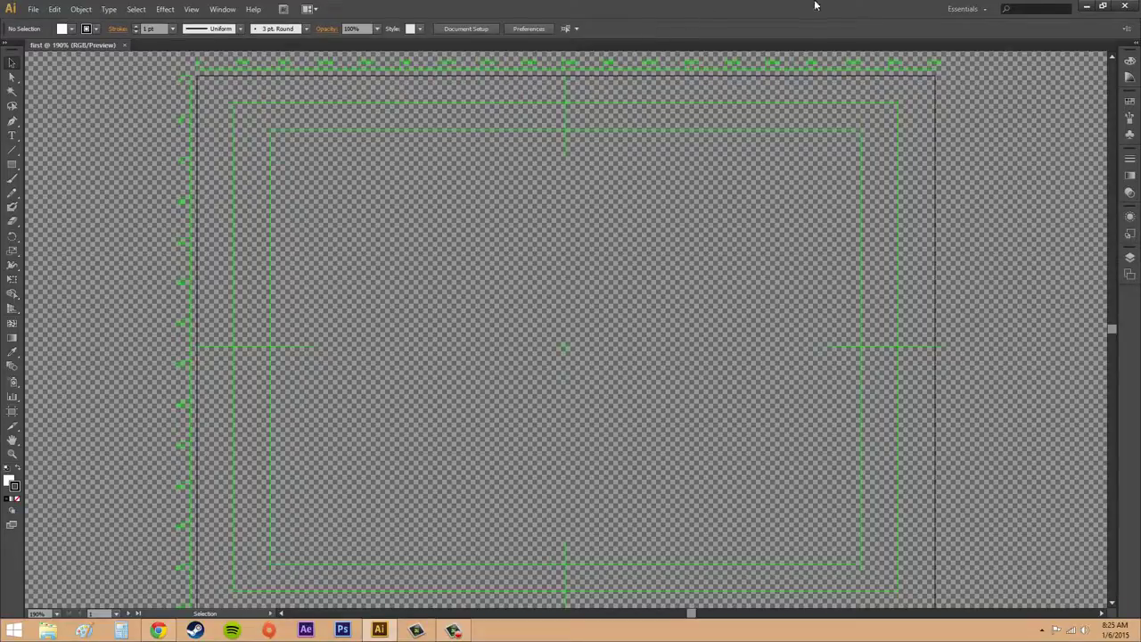
Try a different arrangement for the document windows and return to the single consolidated view.
{"action": "left_click", "coordinate": [316, 11]}
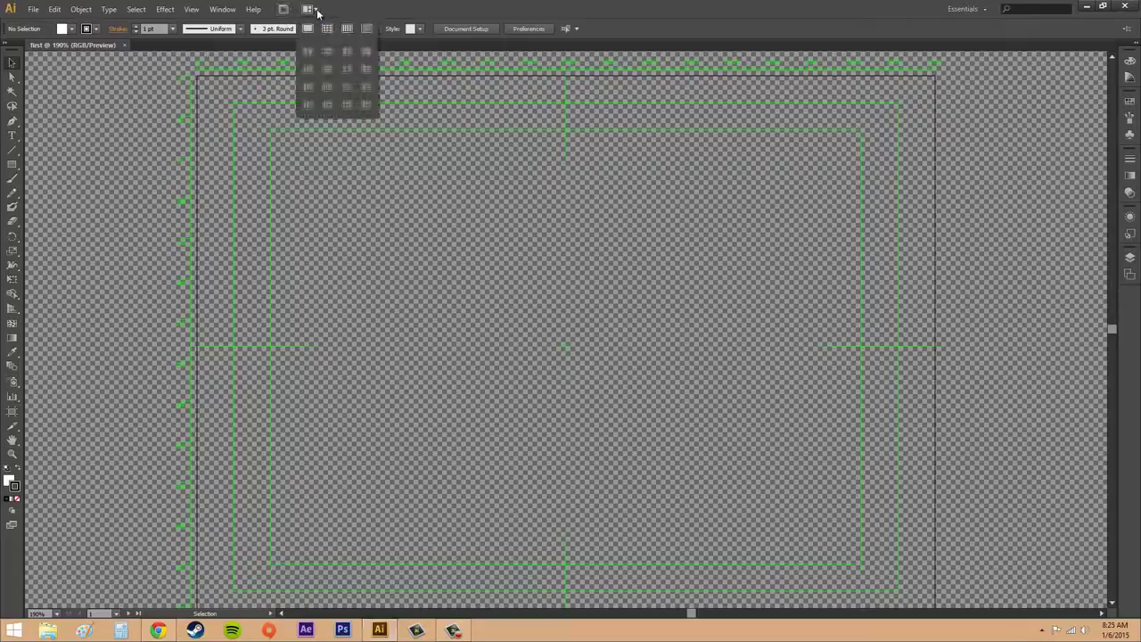
{"action": "left_click", "coordinate": [313, 9]}
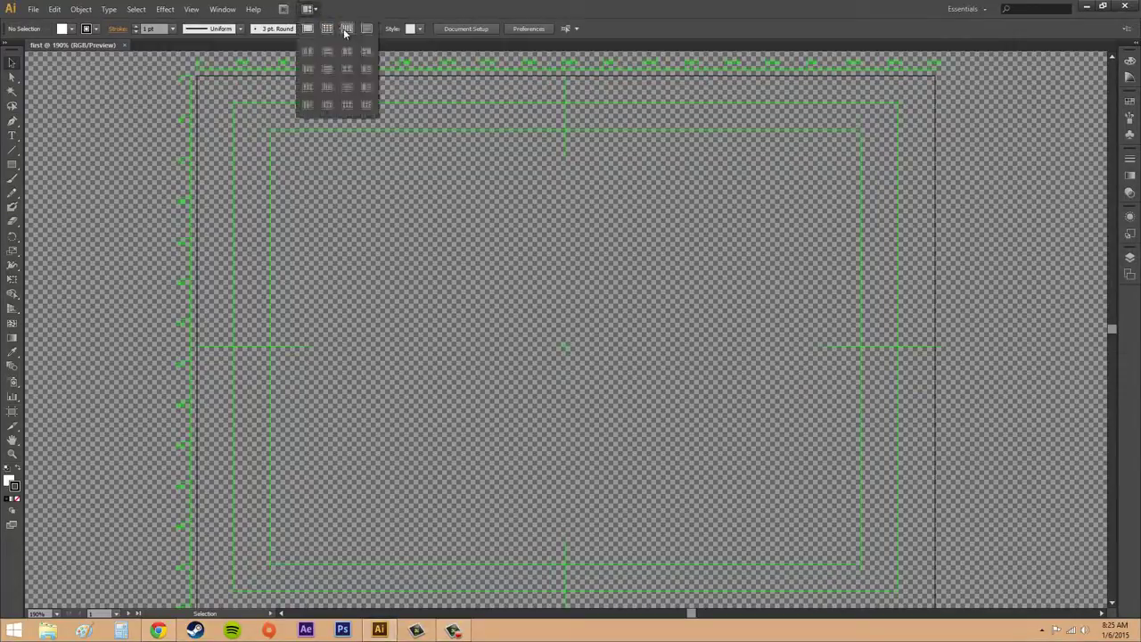
{"action": "left_click", "coordinate": [345, 31]}
{"action": "left_click", "coordinate": [316, 10]}
{"action": "left_click", "coordinate": [307, 29]}
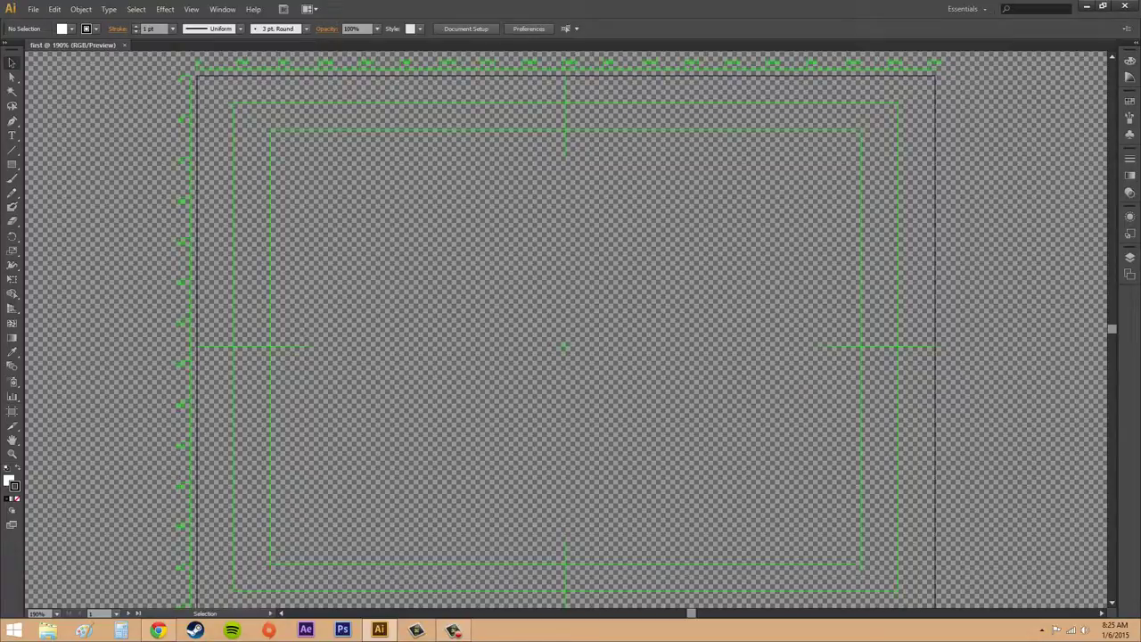
{"action": "left_click", "coordinate": [316, 10]}
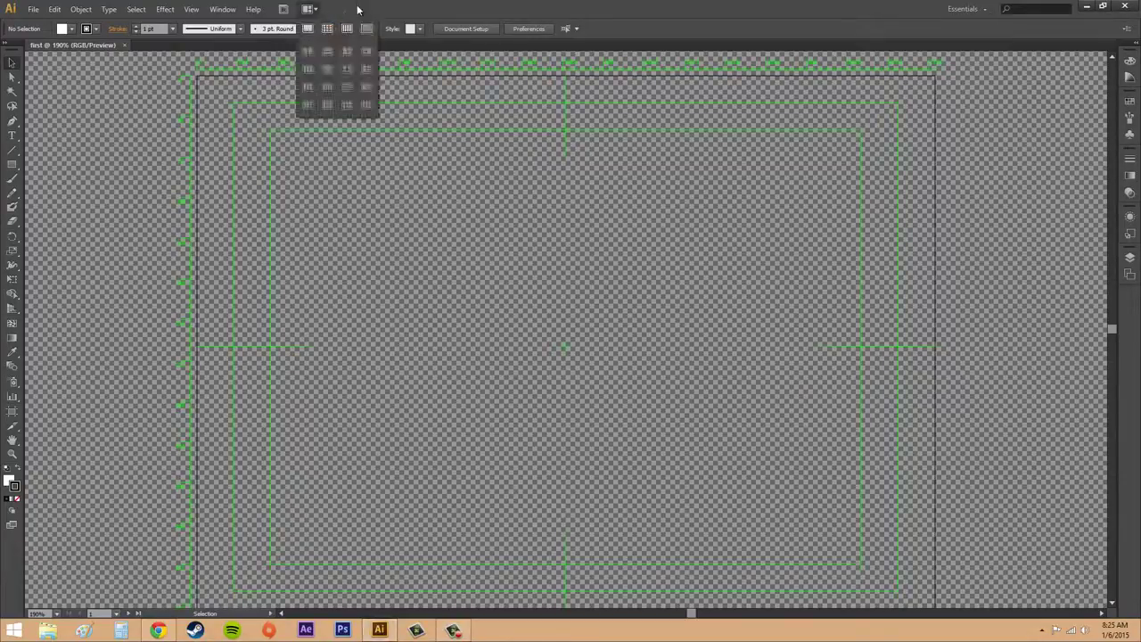
{"action": "left_click", "coordinate": [358, 10]}
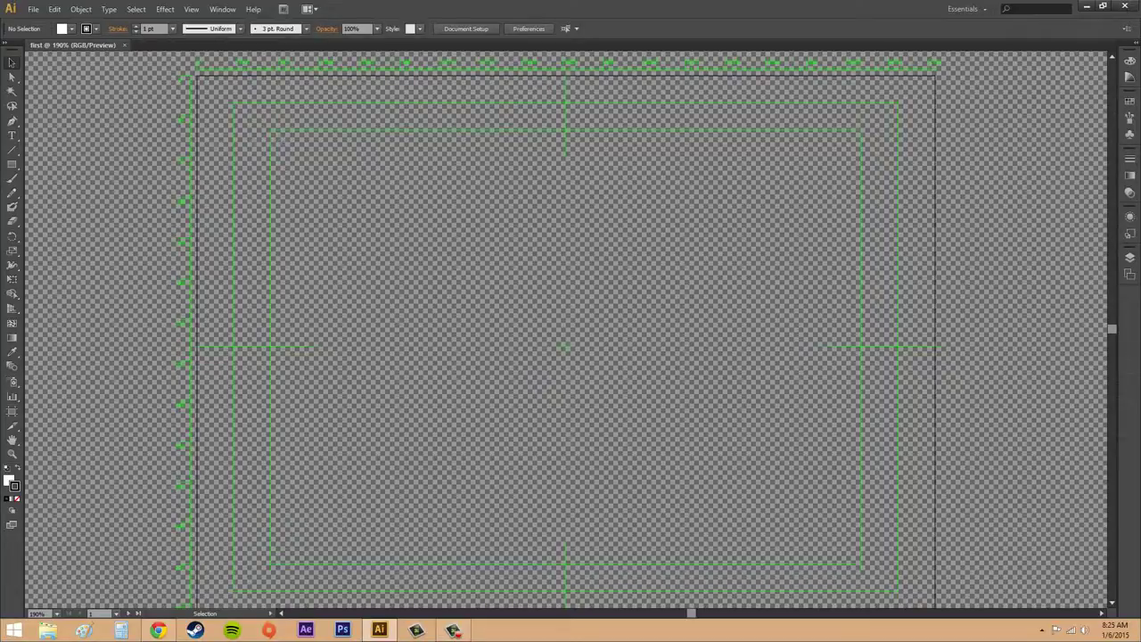
Look at the This PC folder window and the Templates folder in Adobe Bridge, closing each window again.
{"action": "left_click", "coordinate": [47, 631]}
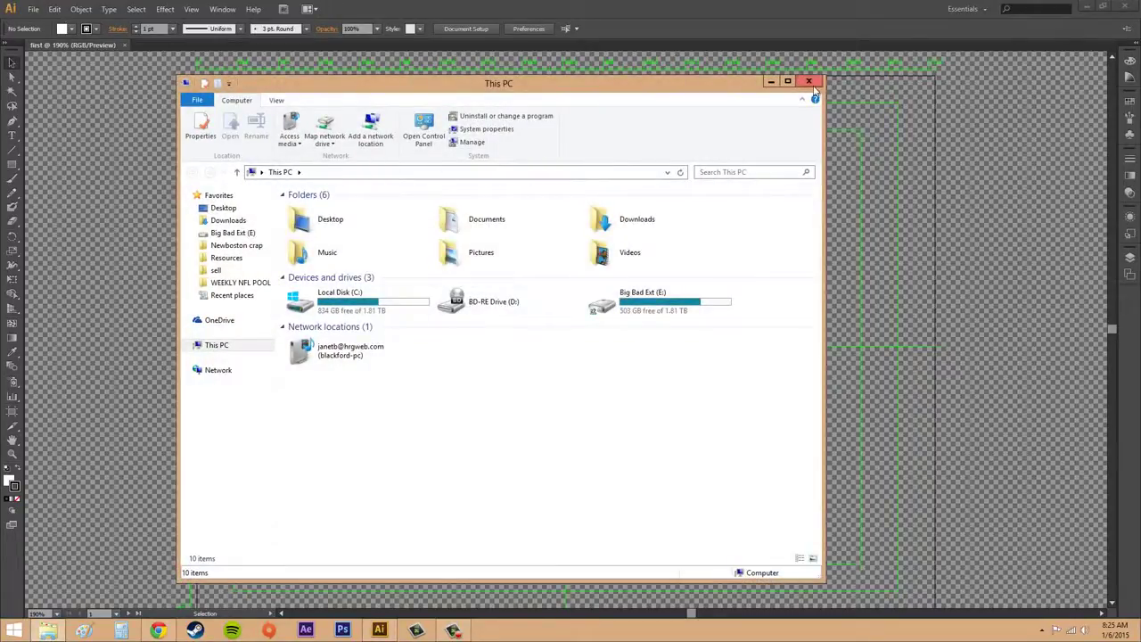
{"action": "left_click", "coordinate": [811, 84]}
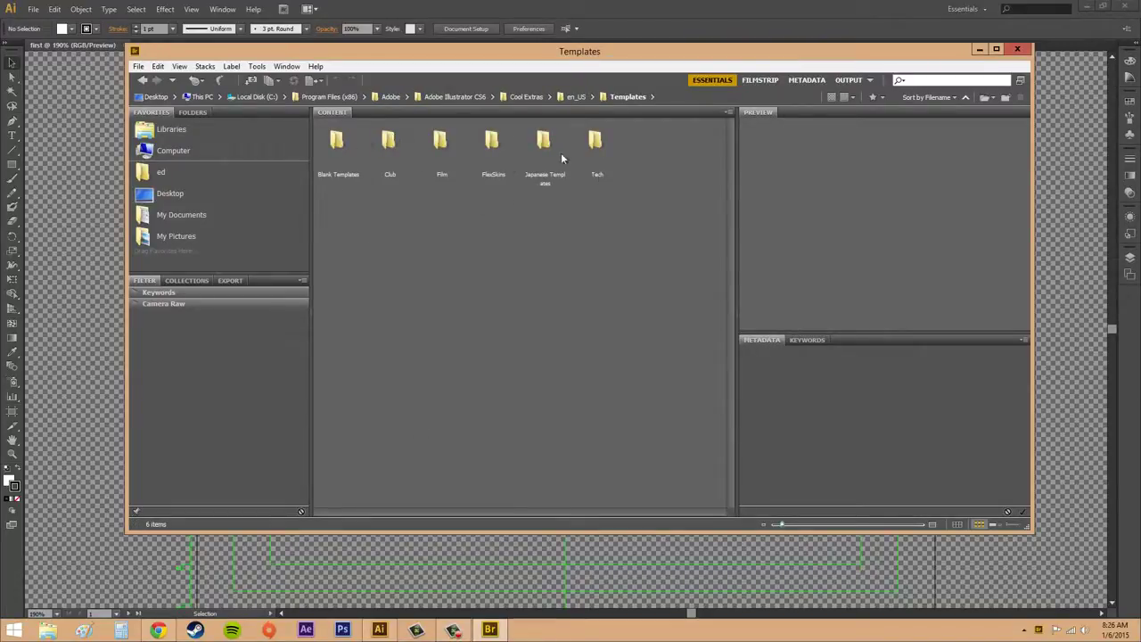
{"action": "left_click", "coordinate": [1016, 49]}
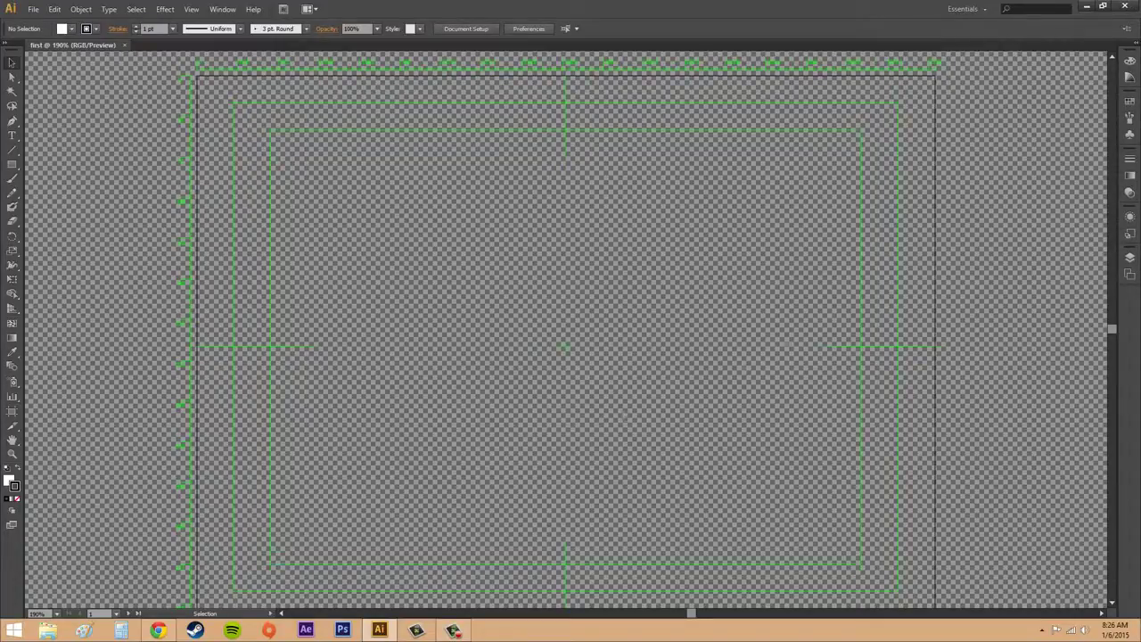
Go through the selection, Magic Wand, Pen, Type and transform tools, finishing with the Shape Builder tool active.
{"action": "left_click", "coordinate": [1127, 29]}
{"action": "left_click", "coordinate": [933, 27]}
{"action": "left_click", "coordinate": [12, 77]}
{"action": "left_click", "coordinate": [12, 92]}
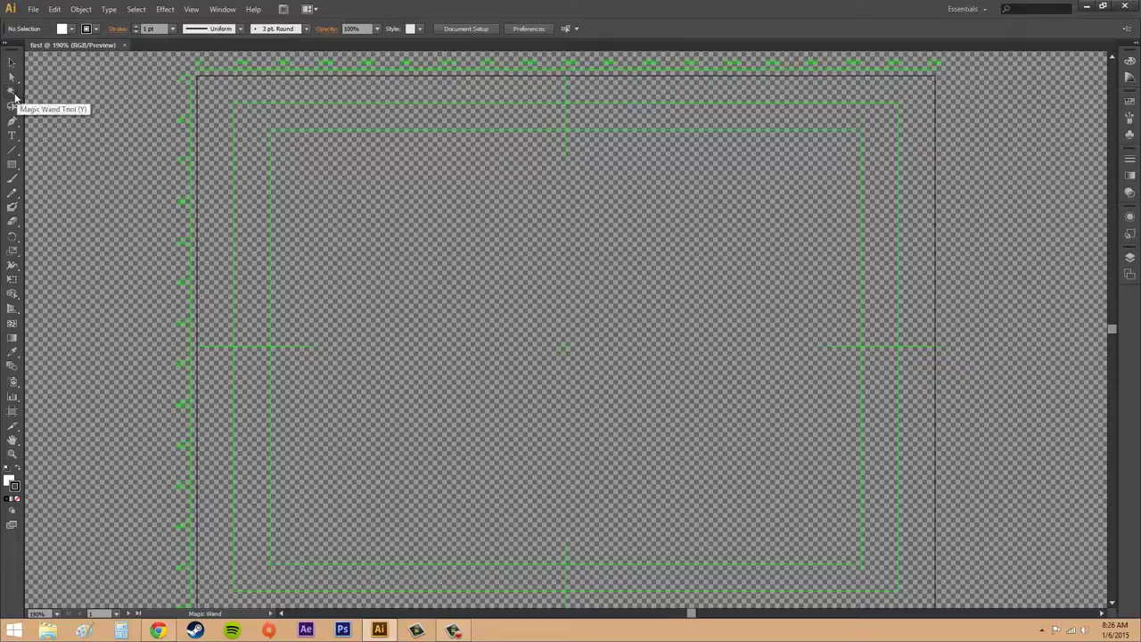
{"action": "left_click", "coordinate": [13, 121]}
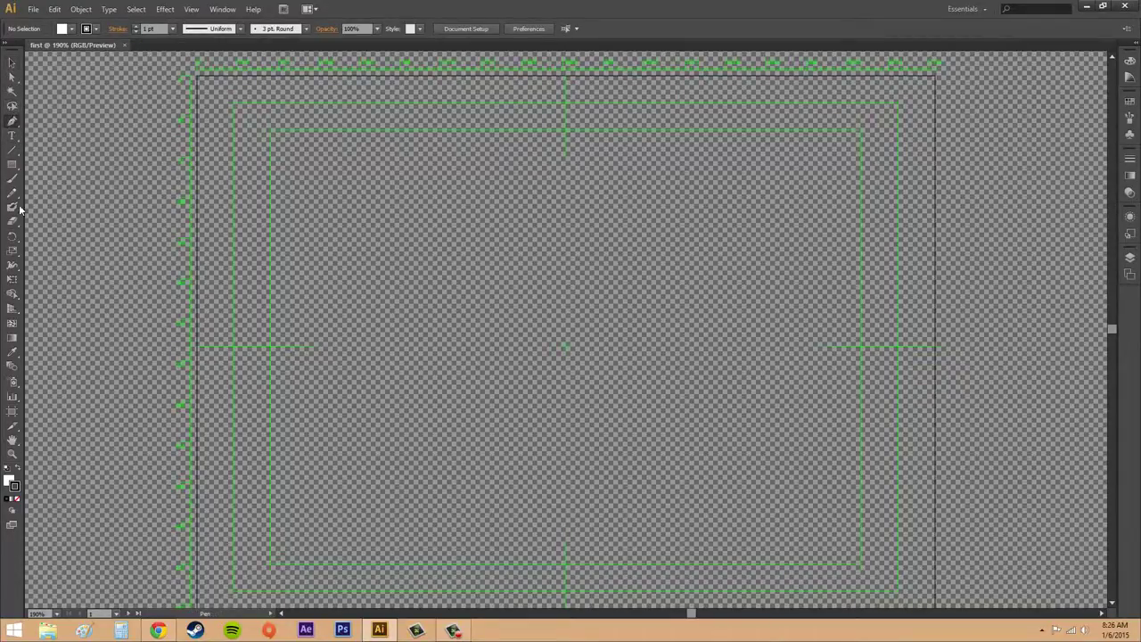
{"action": "left_click", "coordinate": [12, 135]}
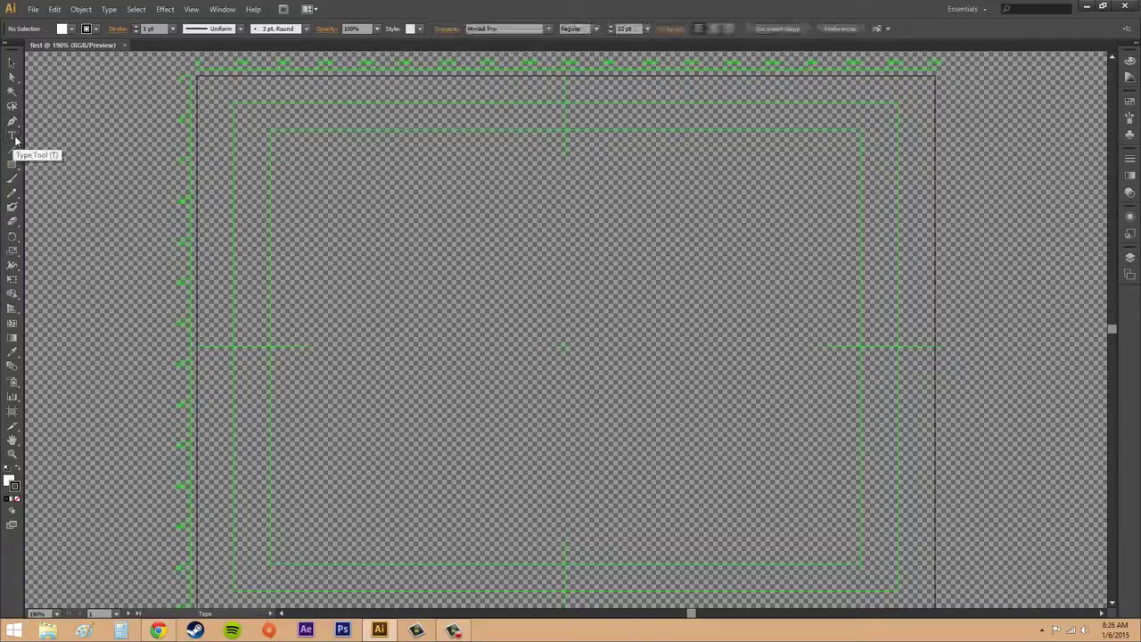
{"action": "left_click", "coordinate": [13, 207]}
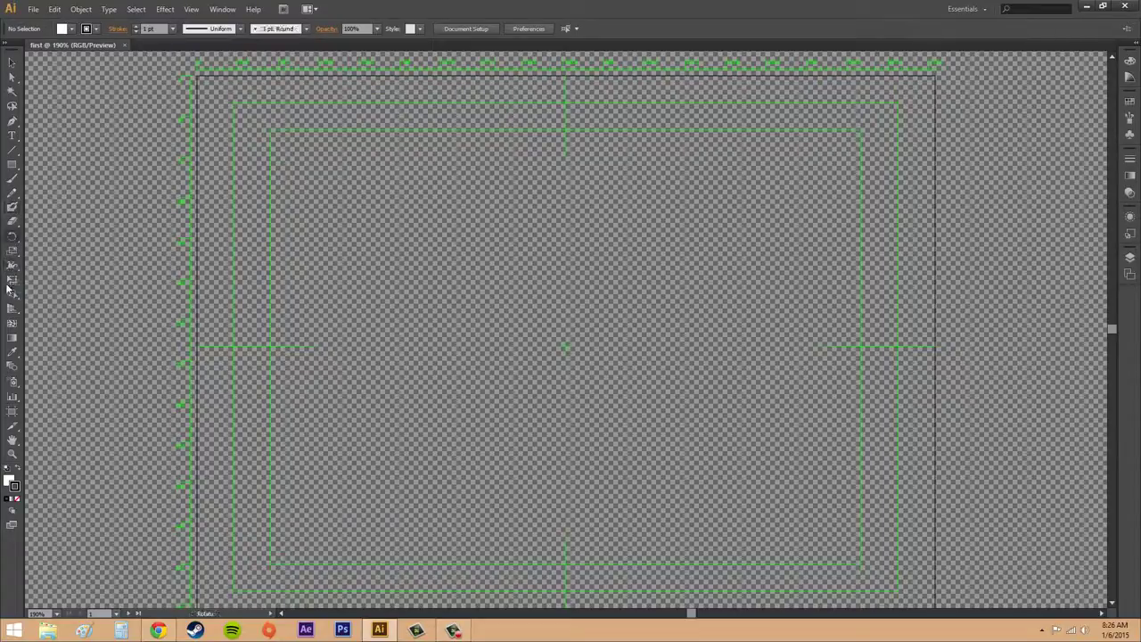
{"action": "left_click", "coordinate": [11, 279]}
{"action": "left_click", "coordinate": [11, 352]}
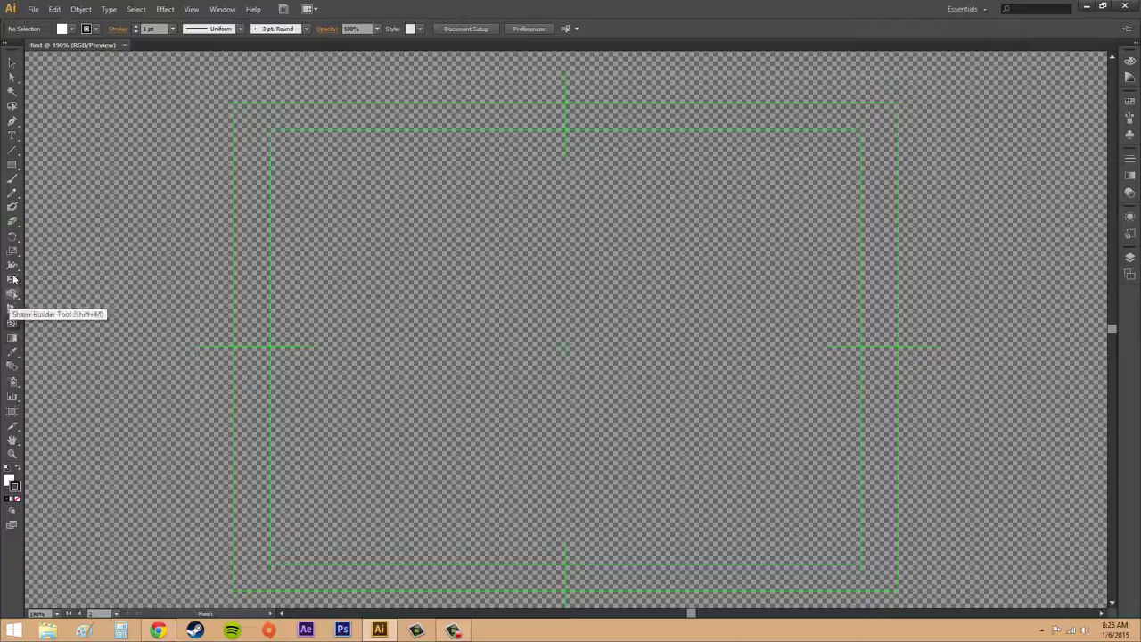
{"action": "left_click", "coordinate": [13, 295]}
{"action": "left_click", "coordinate": [12, 295]}
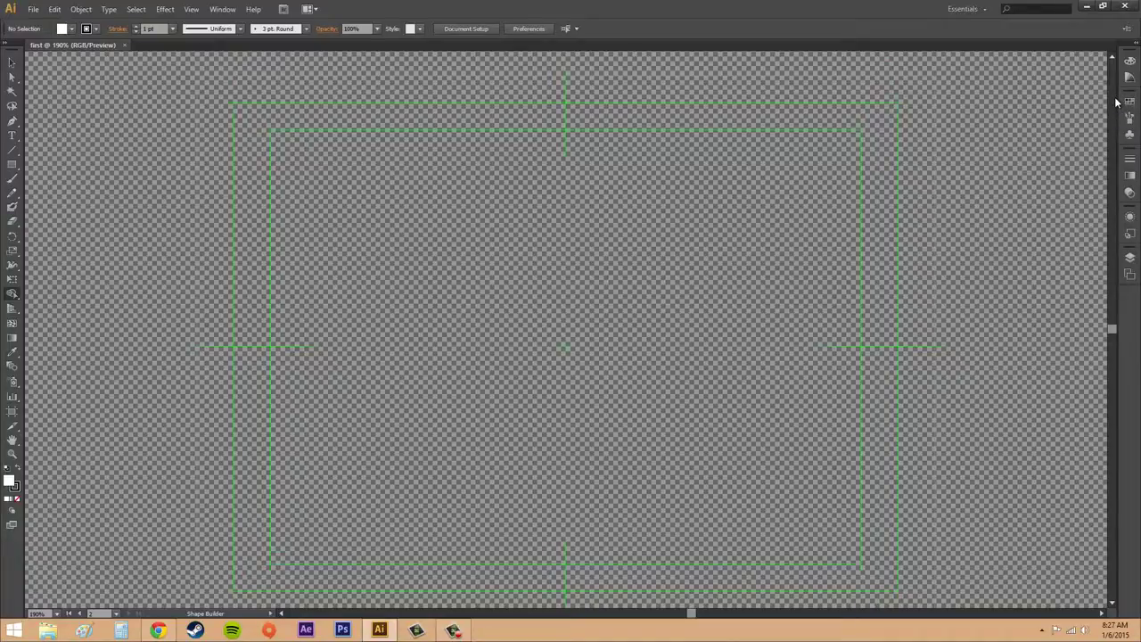
Examine the document's layers, artboards, stroke settings and colour swatches.
{"action": "left_click", "coordinate": [1129, 258]}
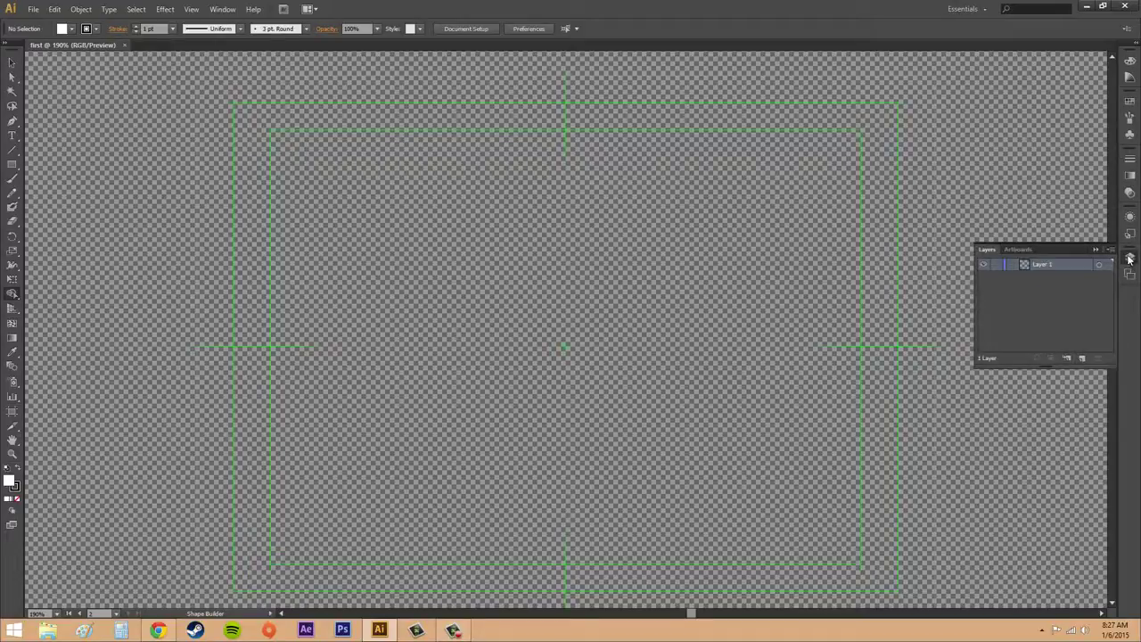
{"action": "left_click", "coordinate": [1027, 250]}
{"action": "left_click", "coordinate": [983, 251]}
{"action": "left_click", "coordinate": [1127, 159]}
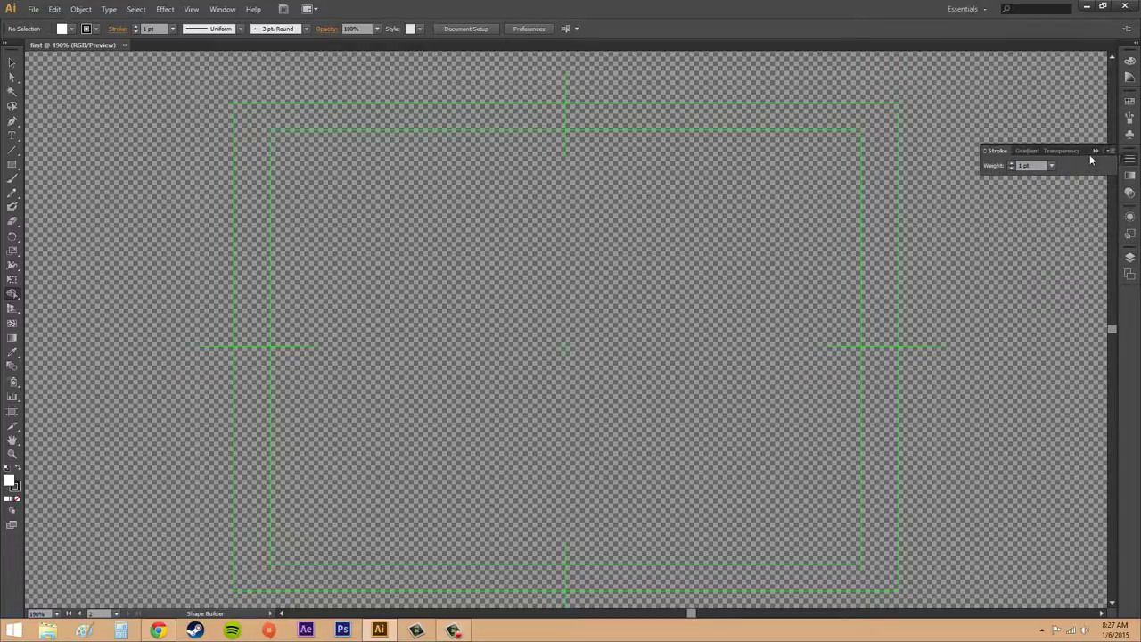
{"action": "left_click", "coordinate": [1130, 101]}
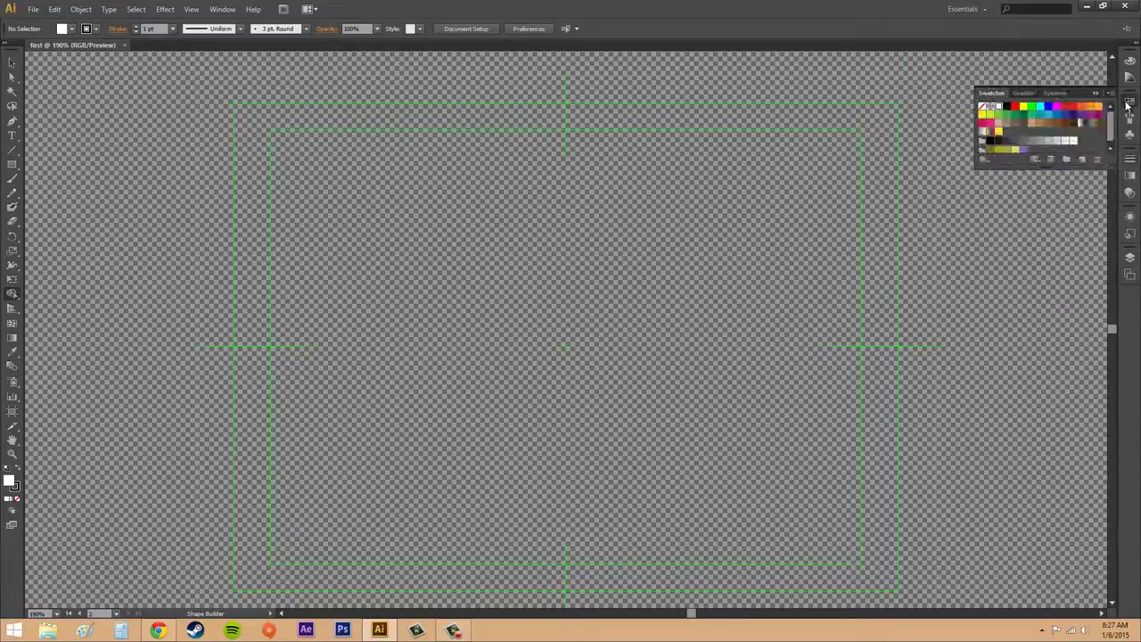
{"action": "left_click", "coordinate": [1129, 101]}
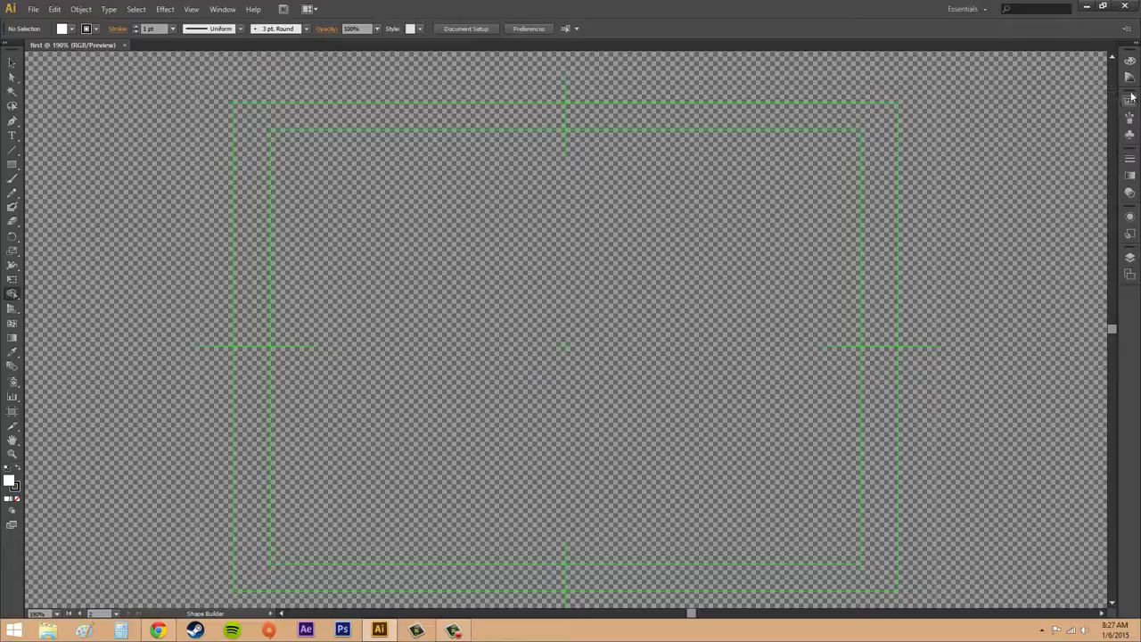
{"action": "left_click", "coordinate": [1131, 61]}
{"action": "left_click", "coordinate": [1131, 61]}
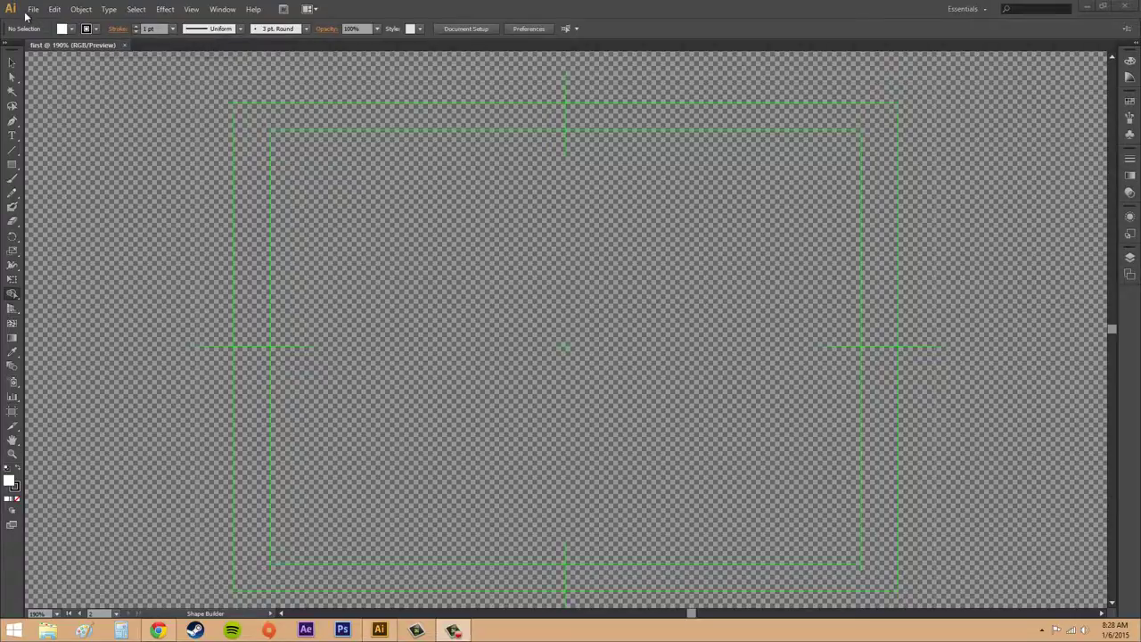
Open the recently used file moustaches - Copy.ai.
{"action": "left_click", "coordinate": [33, 9]}
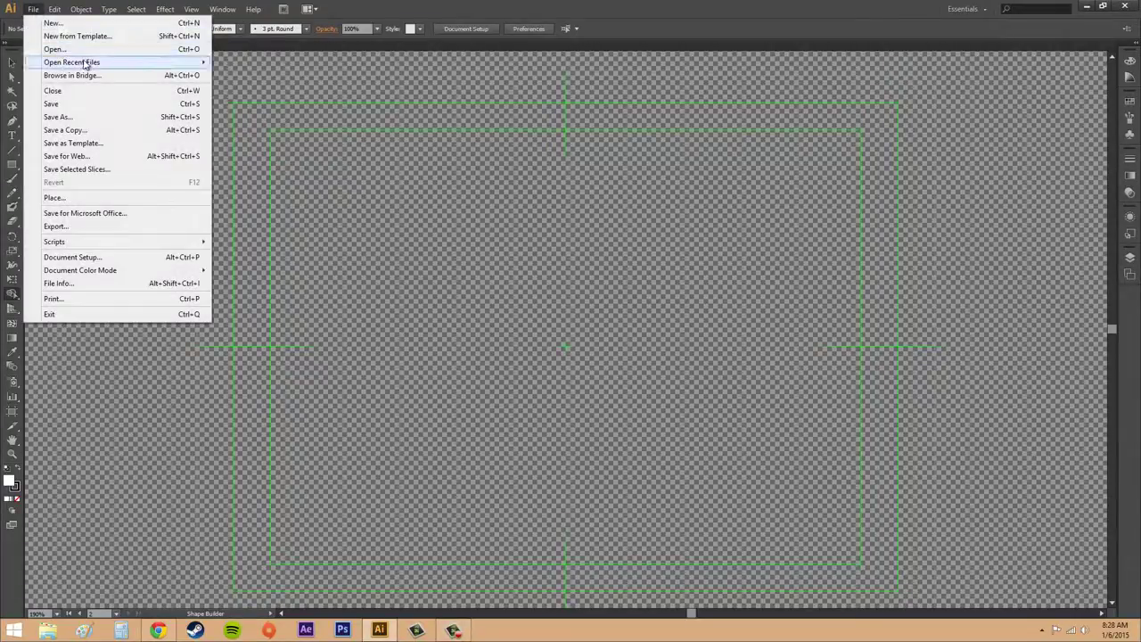
{"action": "mouse_move", "coordinate": [89, 62]}
{"action": "left_click", "coordinate": [258, 75]}
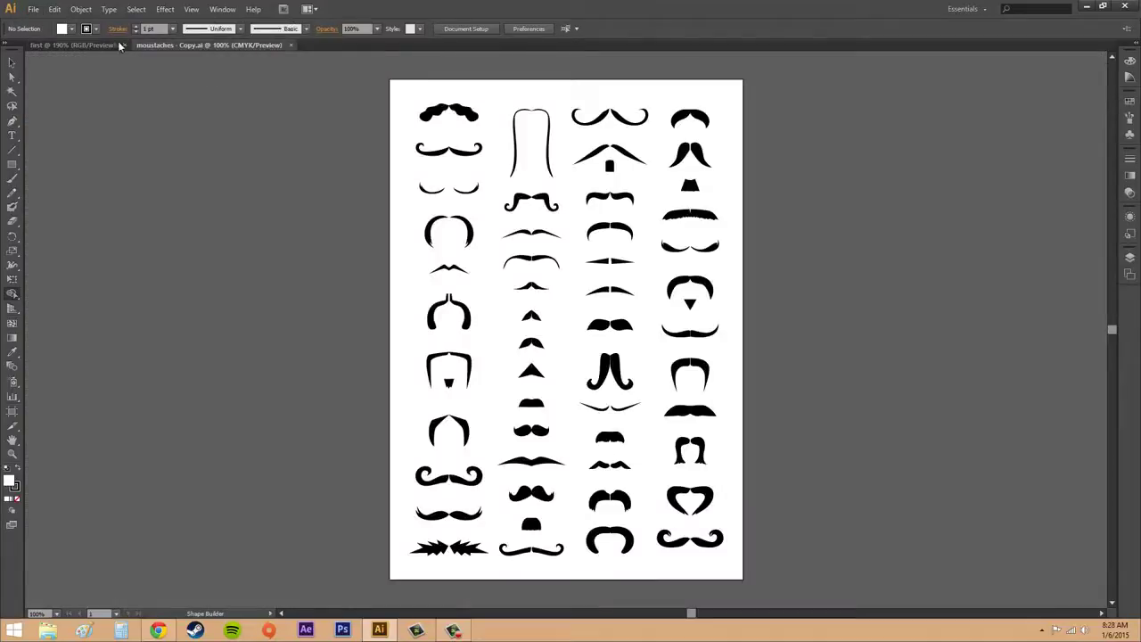
Switch back and forth between the two open documents, ending on the moustaches - Copy.ai artwork.
{"action": "left_click", "coordinate": [95, 44]}
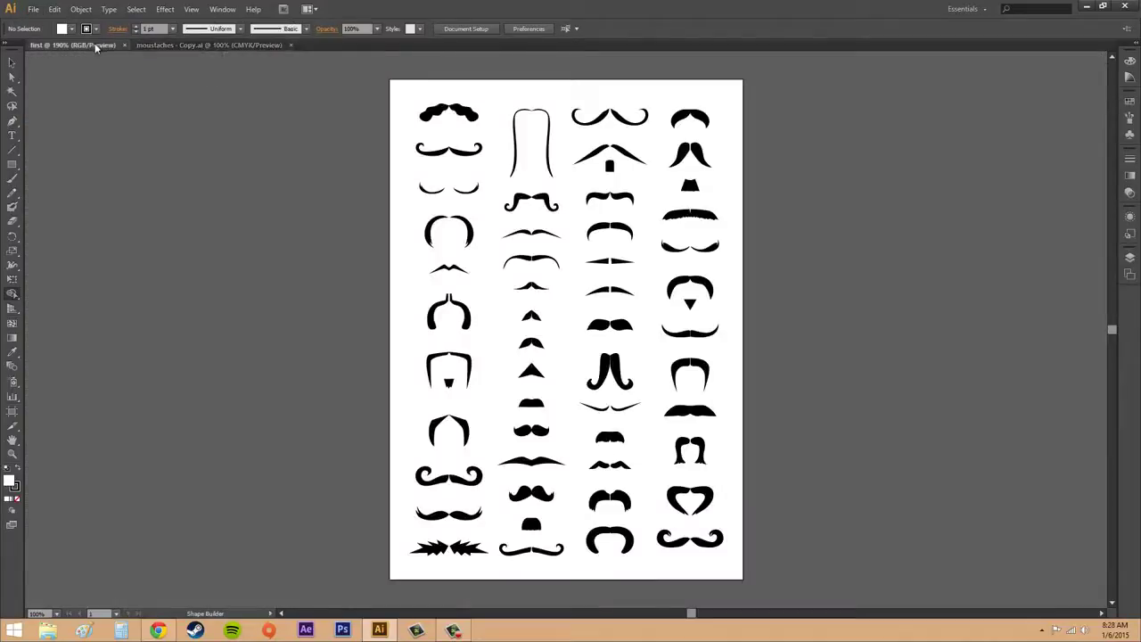
{"action": "left_click", "coordinate": [174, 46]}
{"action": "left_click", "coordinate": [97, 45]}
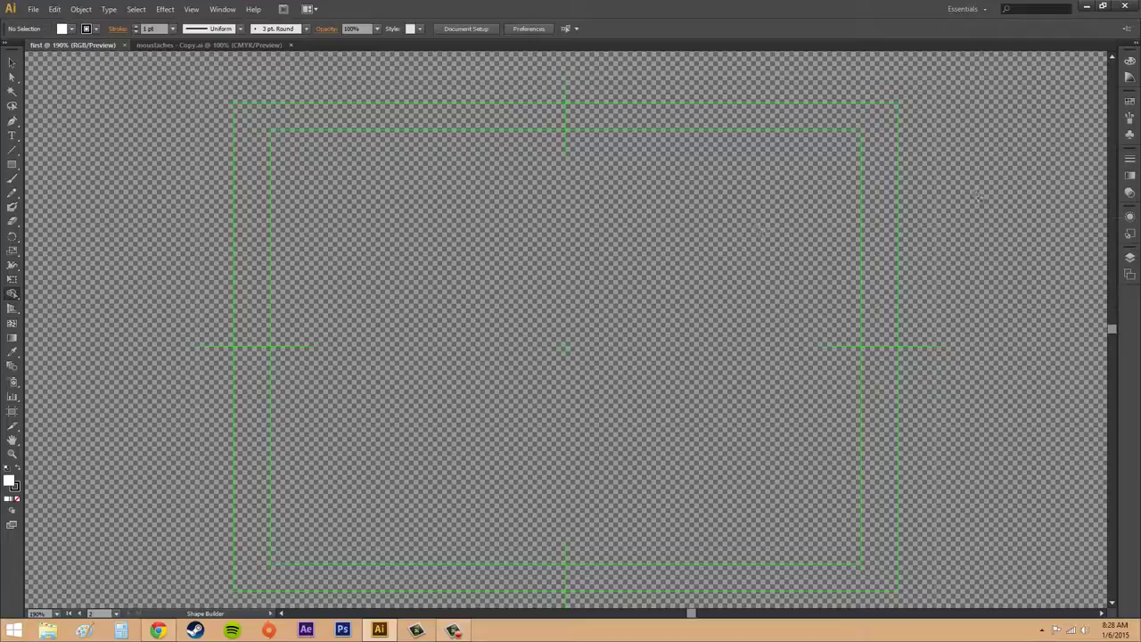
{"action": "left_click", "coordinate": [175, 43]}
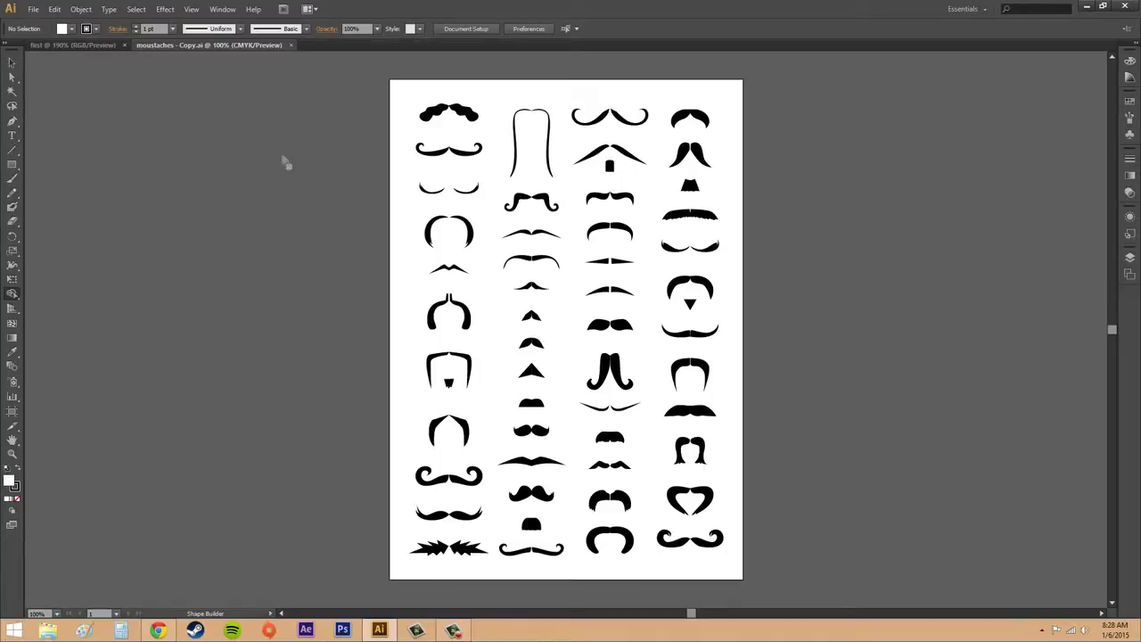
Try moving the bushy moustache in the fourth column off the artboard with Direct Selection and undo the move.
{"action": "left_click", "coordinate": [11, 63]}
{"action": "left_click", "coordinate": [12, 79]}
{"action": "left_click", "coordinate": [687, 217]}
{"action": "left_click_drag", "start_coordinate": [688, 218], "coordinate": [820, 225]}
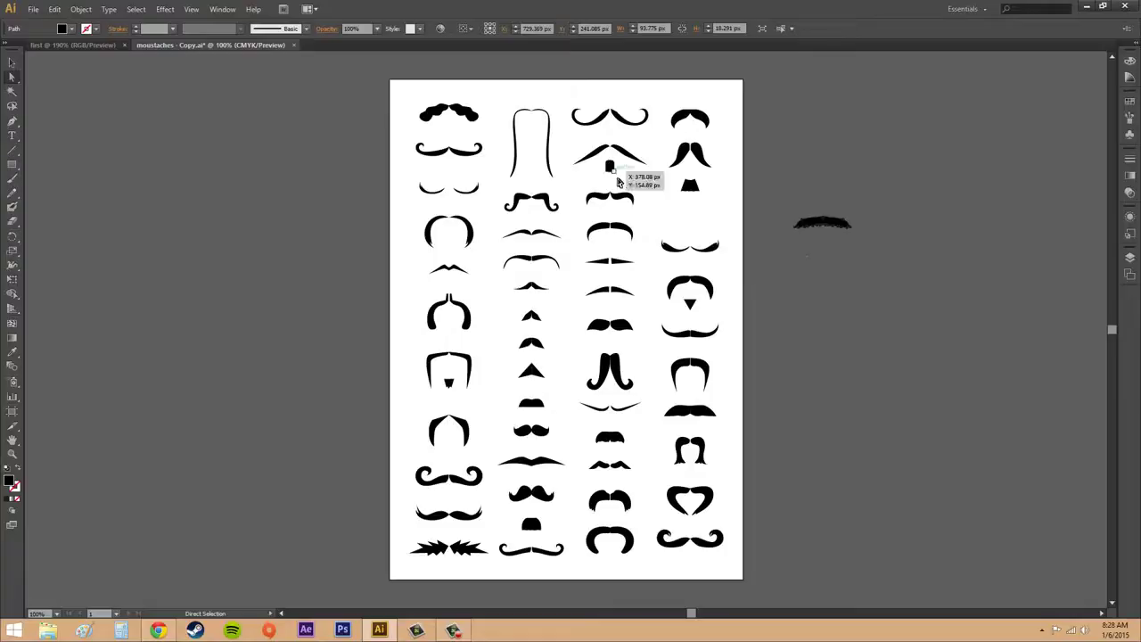
{"action": "key", "text": "v"}
{"action": "key", "text": "a"}
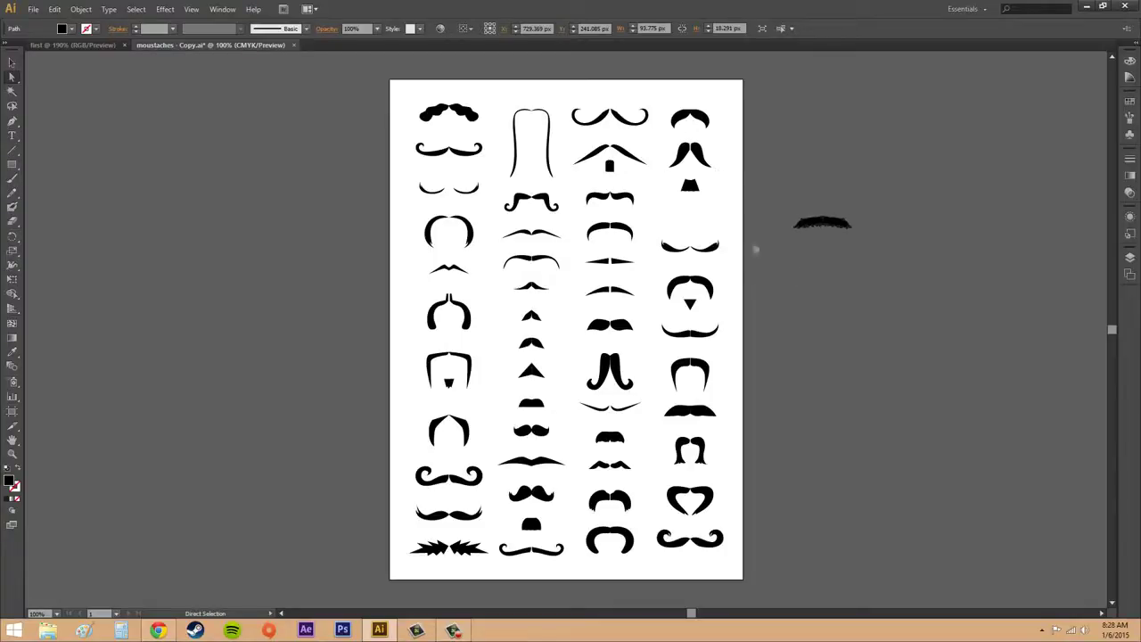
{"action": "key", "text": "ctrl+z"}
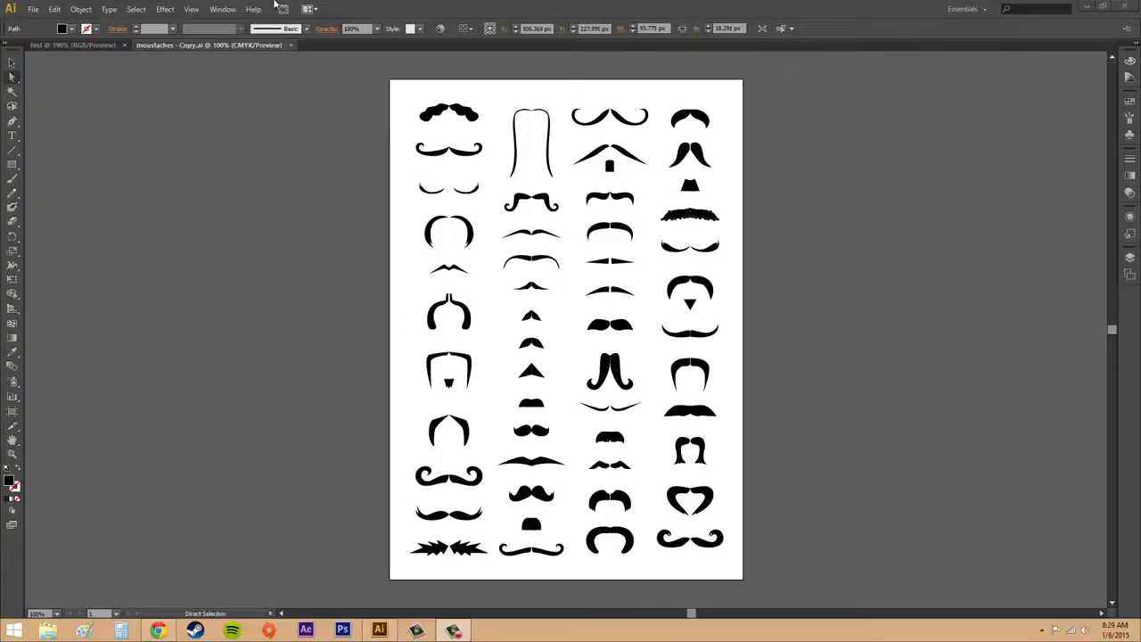
Open the User Interface preferences and move the dialog aside so that more of the artwork is uncovered.
{"action": "left_click", "coordinate": [53, 9]}
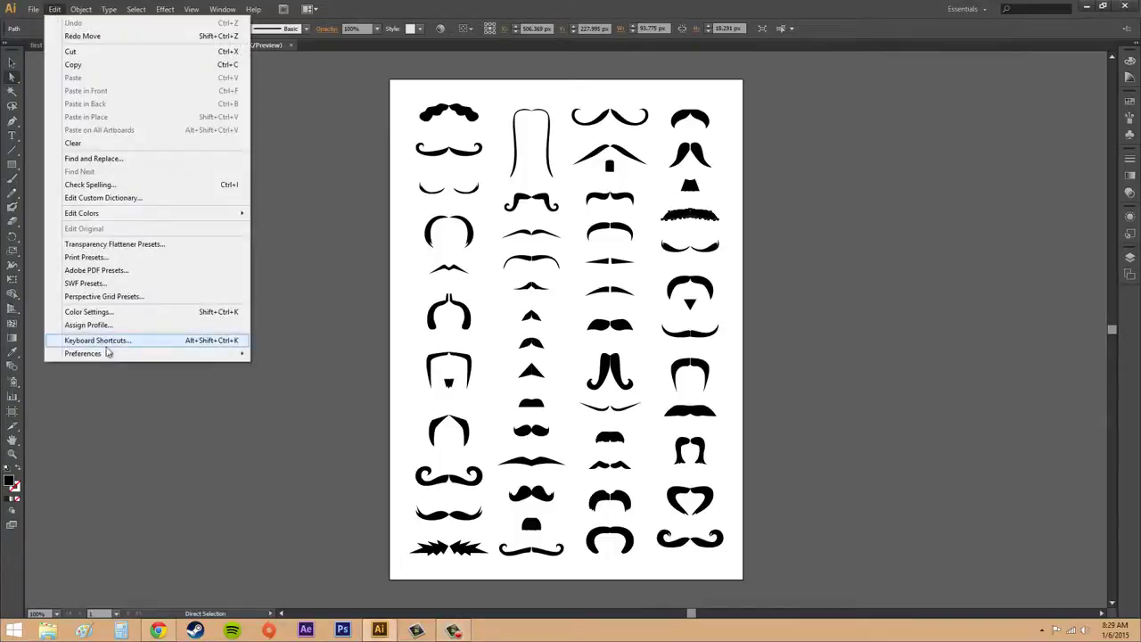
{"action": "mouse_move", "coordinate": [147, 357]}
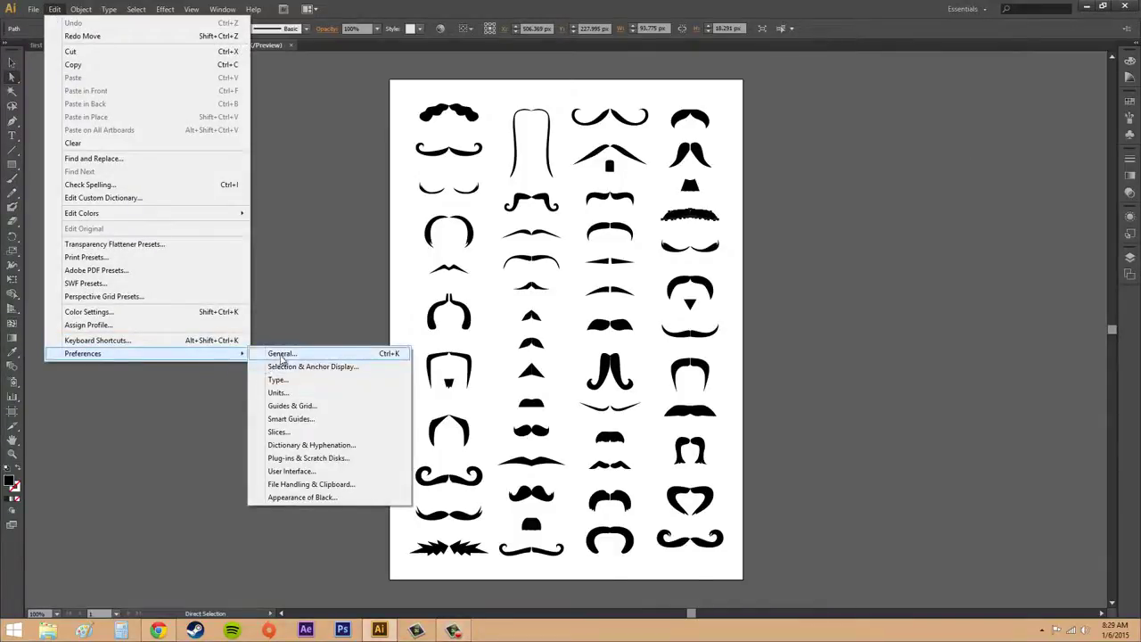
{"action": "left_click", "coordinate": [291, 472]}
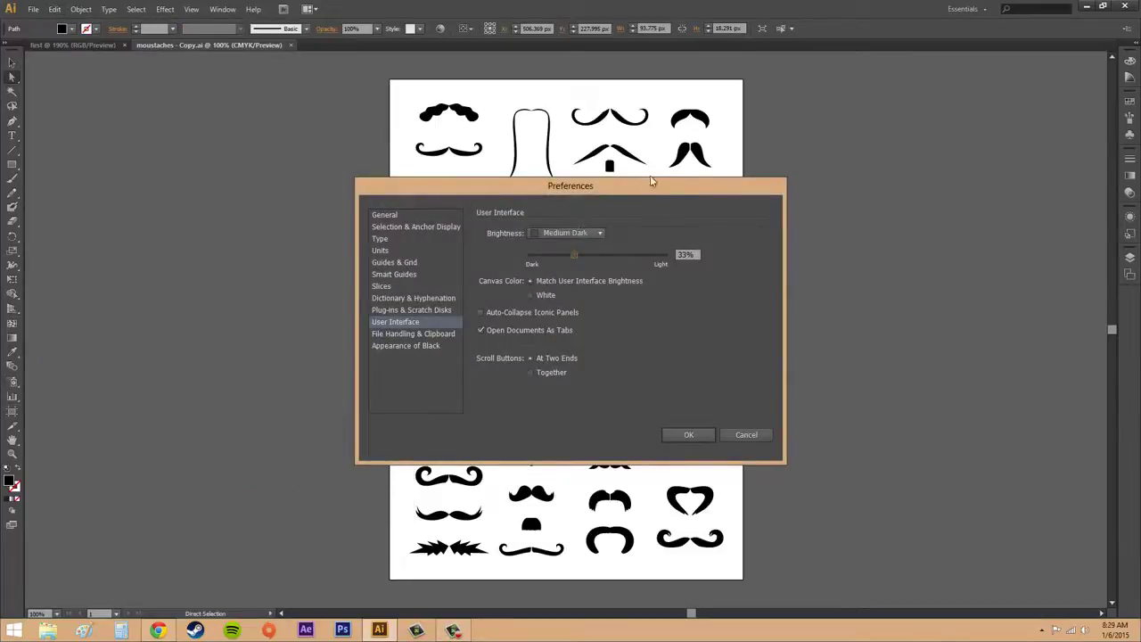
{"action": "left_click_drag", "start_coordinate": [651, 181], "coordinate": [386, 303]}
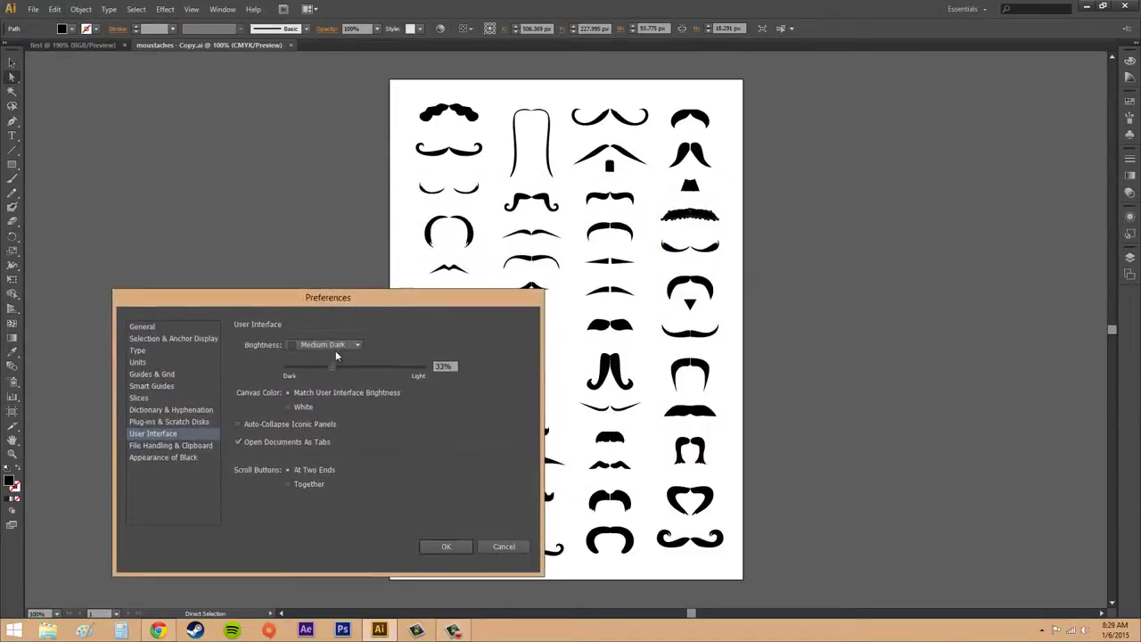
Try the Dark, Medium Light and Light interface brightness settings, returning to Dark.
{"action": "left_click", "coordinate": [336, 353]}
{"action": "left_click", "coordinate": [325, 370]}
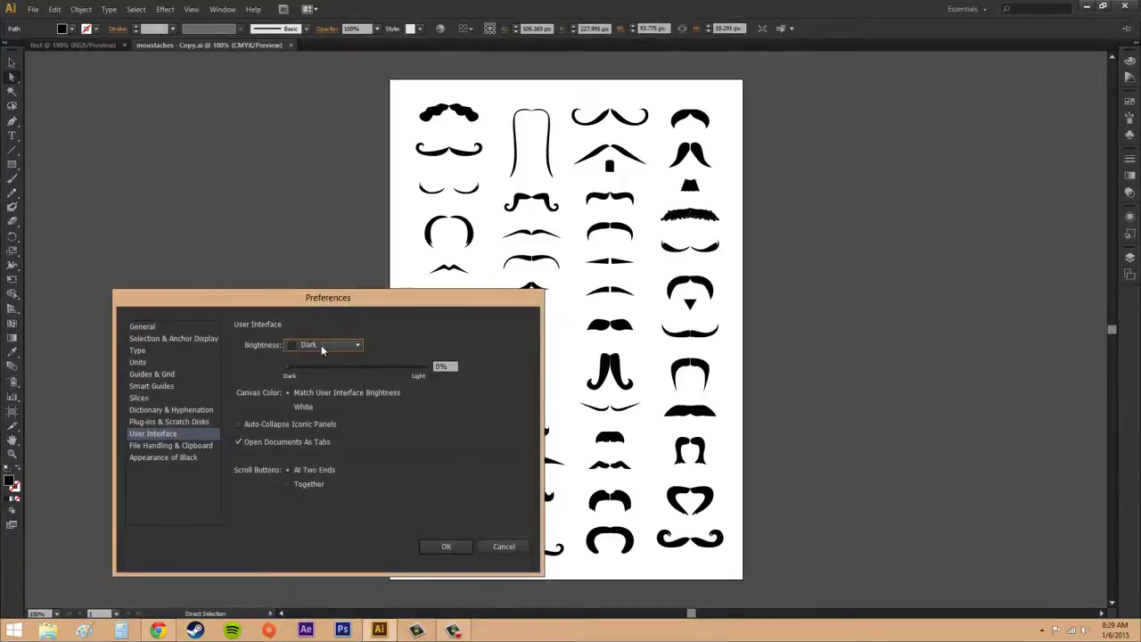
{"action": "left_click", "coordinate": [323, 349]}
{"action": "left_click", "coordinate": [312, 398]}
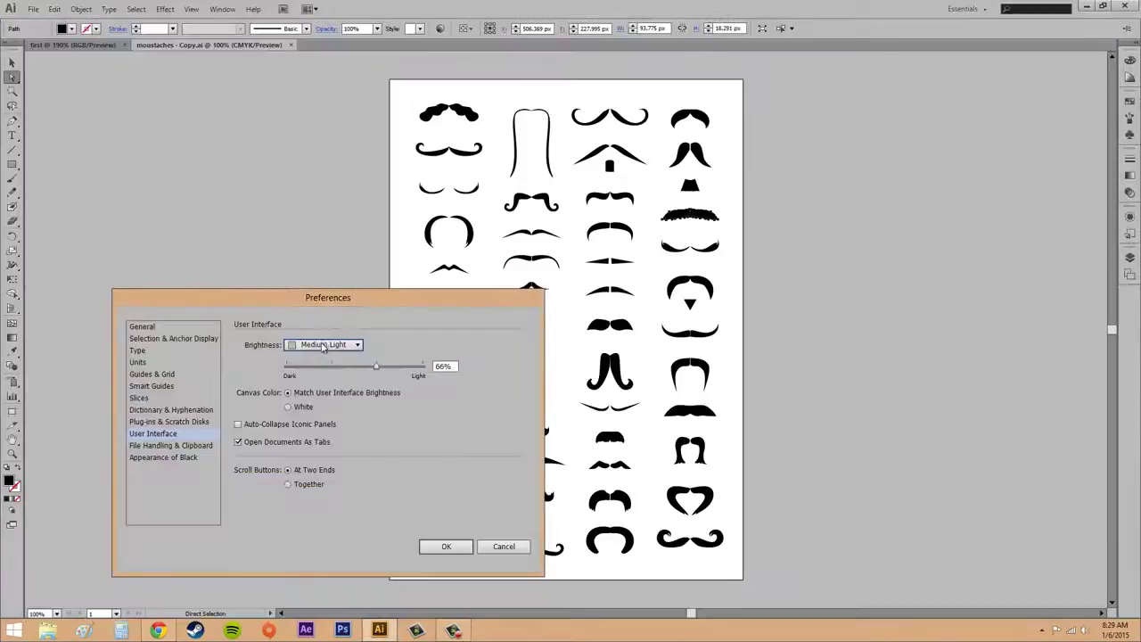
{"action": "left_click", "coordinate": [322, 349]}
{"action": "left_click", "coordinate": [314, 412]}
{"action": "left_click", "coordinate": [327, 349]}
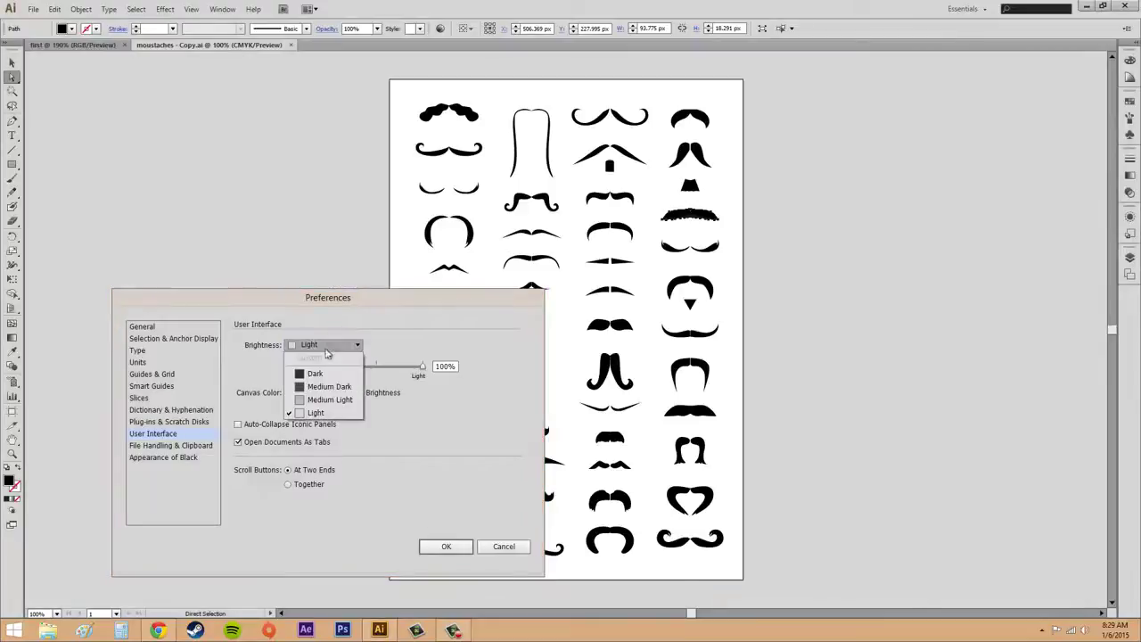
{"action": "left_click", "coordinate": [317, 372]}
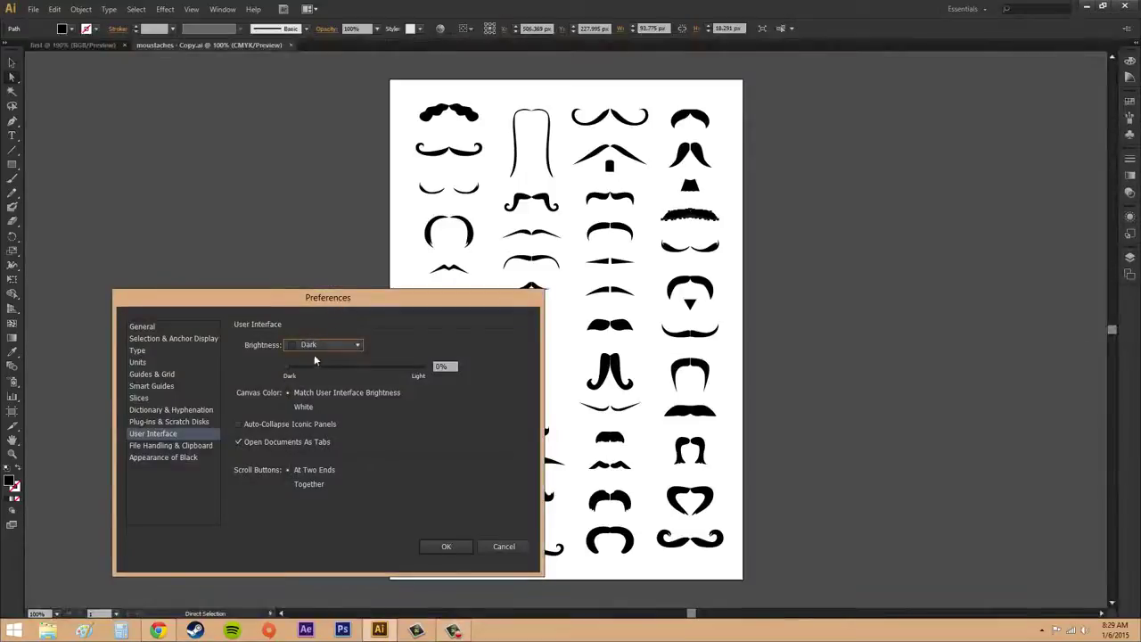
Set the interface brightness to Medium Dark and accept the preferences.
{"action": "left_click", "coordinate": [327, 346]}
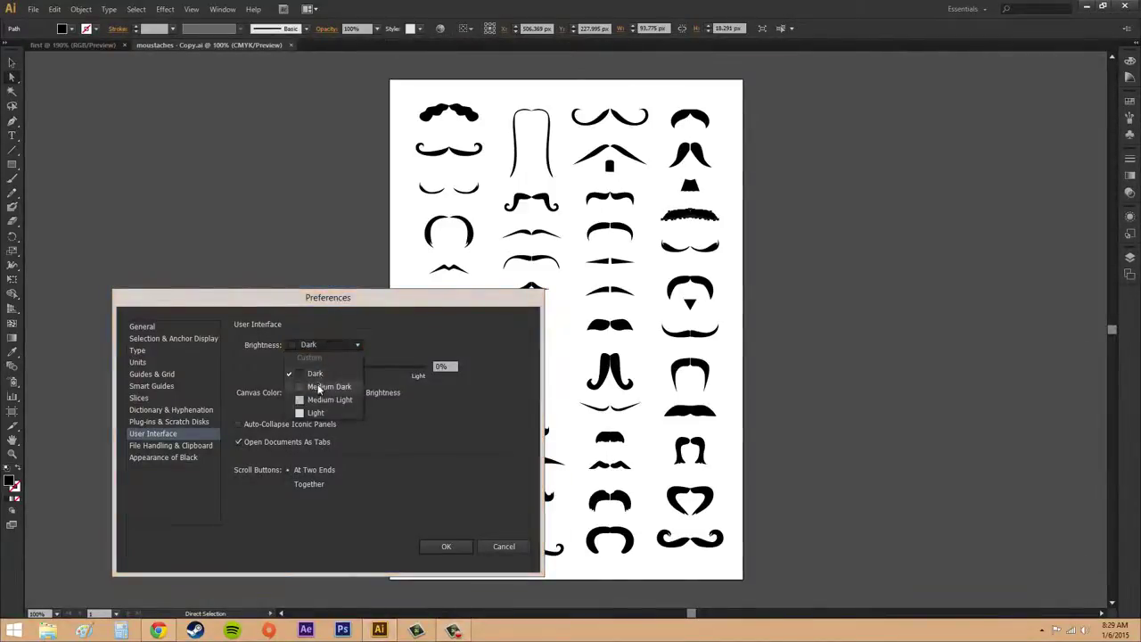
{"action": "left_click", "coordinate": [317, 386]}
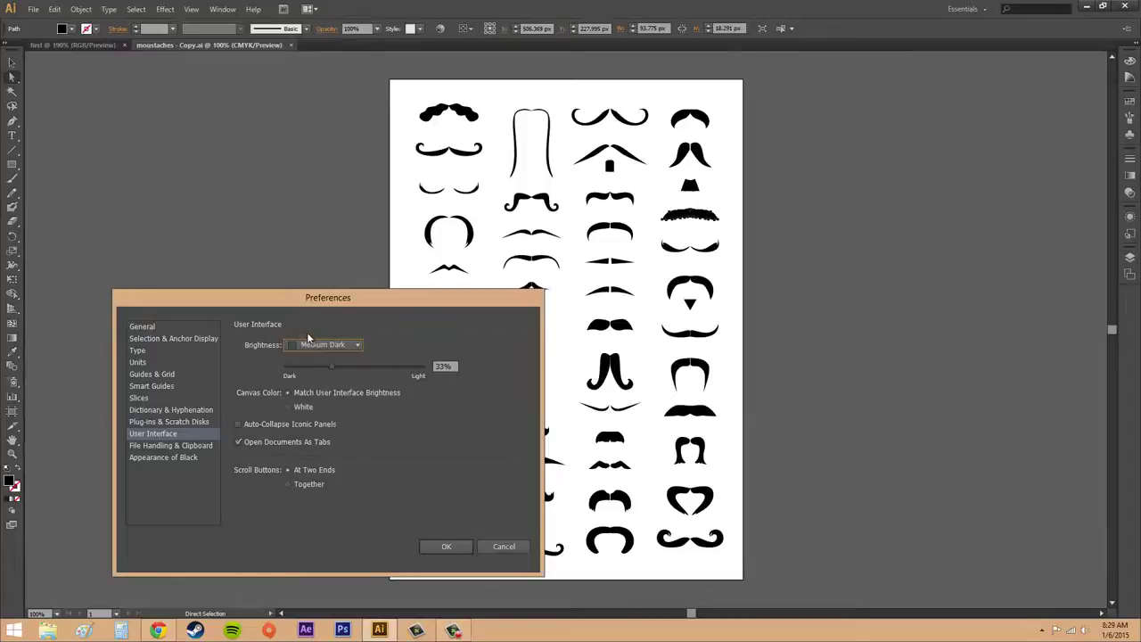
{"action": "left_click", "coordinate": [447, 546]}
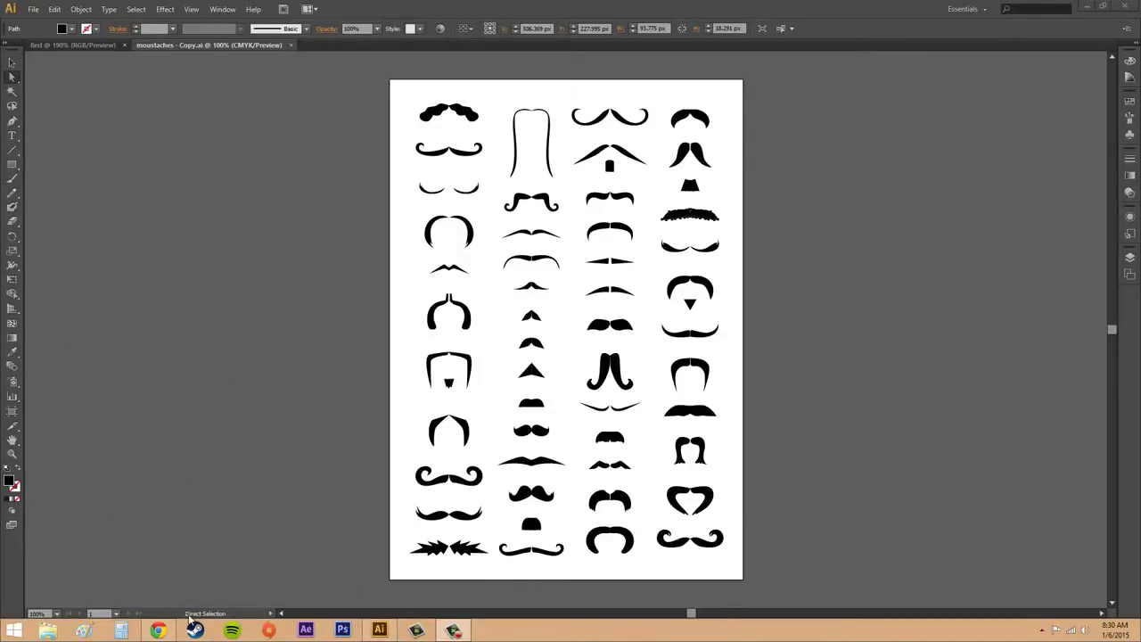
Activate the Selection tool, followed by the Gradient tool.
{"action": "left_click", "coordinate": [12, 62]}
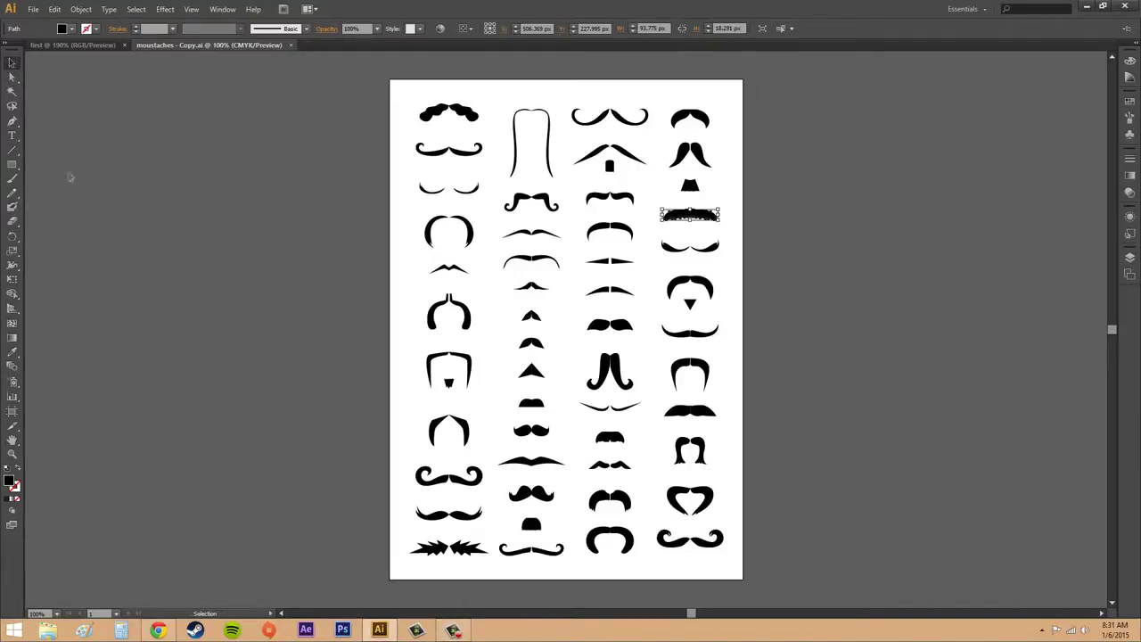
{"action": "left_click", "coordinate": [12, 337]}
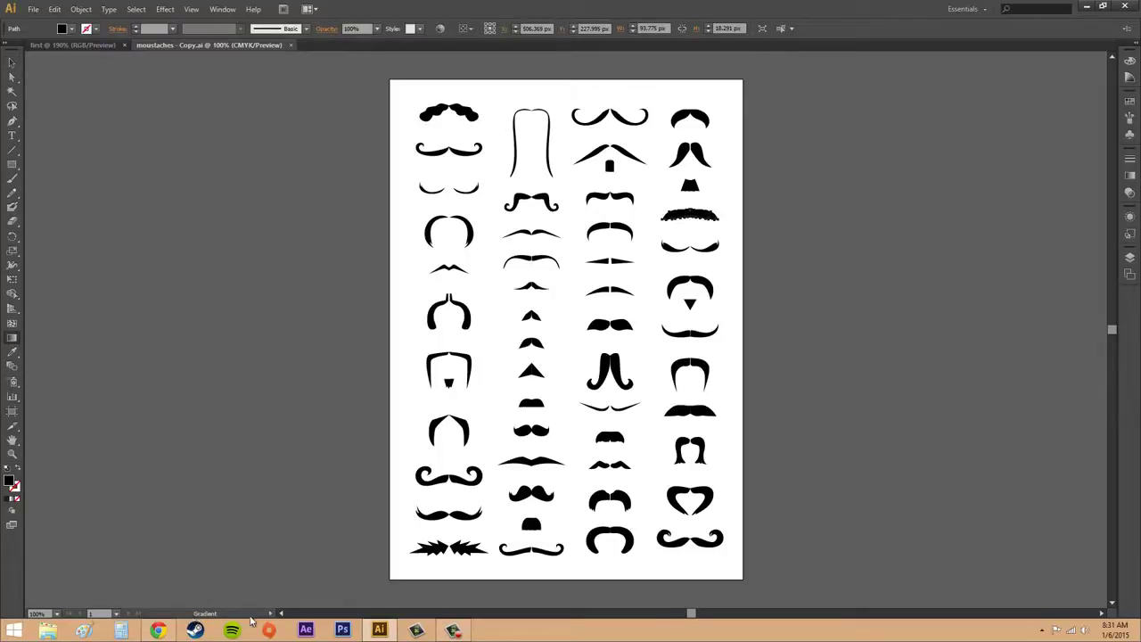
Set the zoom level to Fit On Screen and check the artboard navigation list.
{"action": "left_click", "coordinate": [57, 615]}
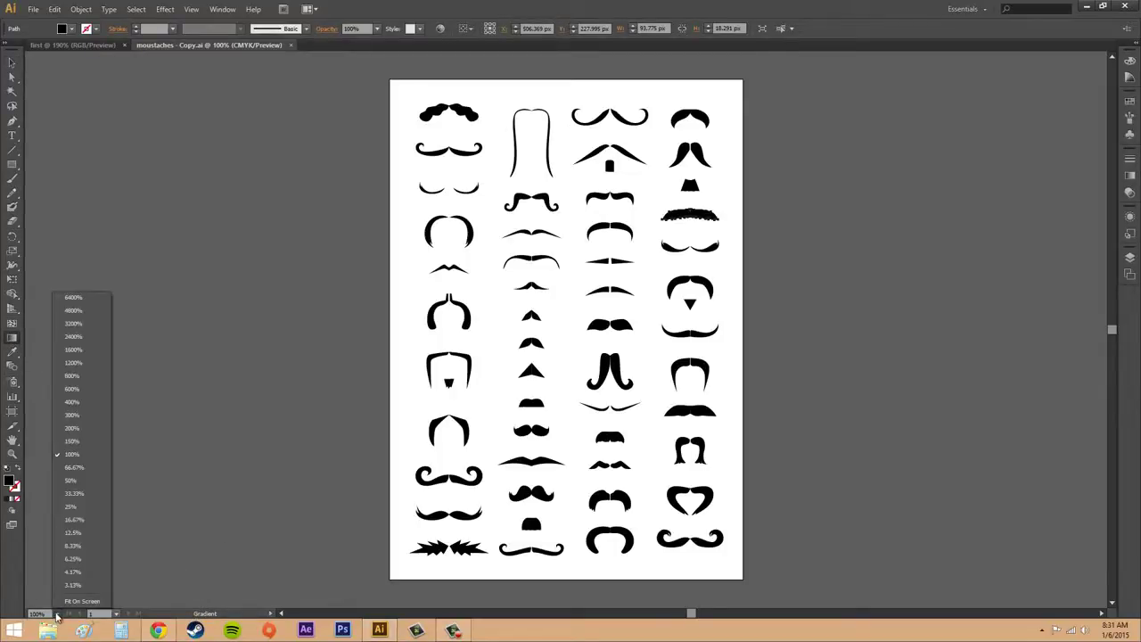
{"action": "left_click", "coordinate": [82, 600]}
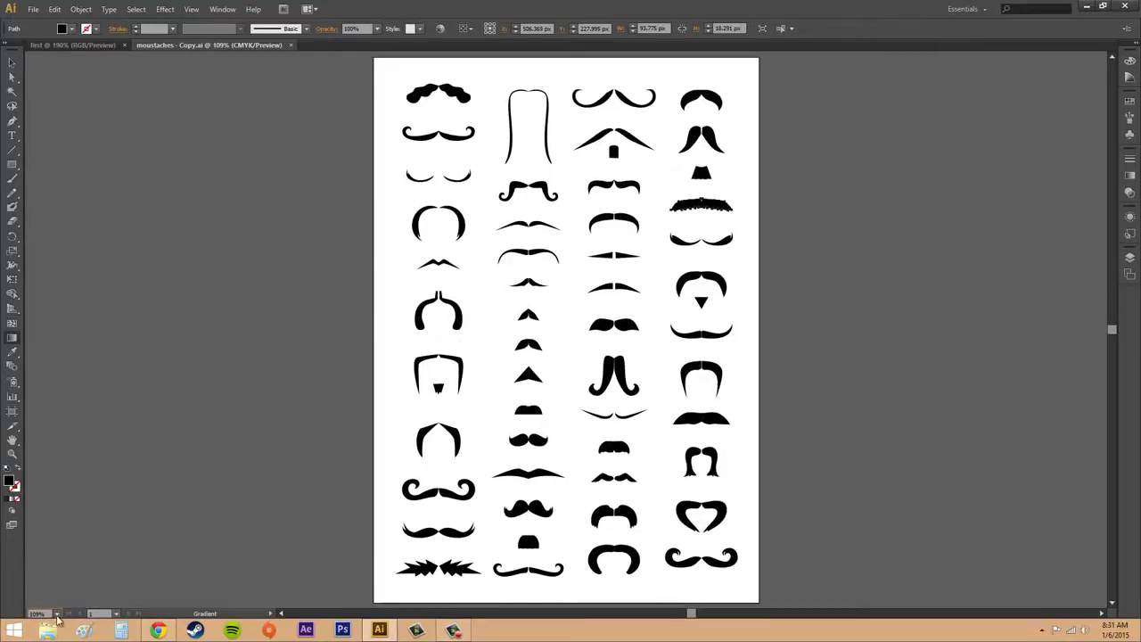
{"action": "left_click", "coordinate": [115, 615]}
{"action": "left_click", "coordinate": [119, 614]}
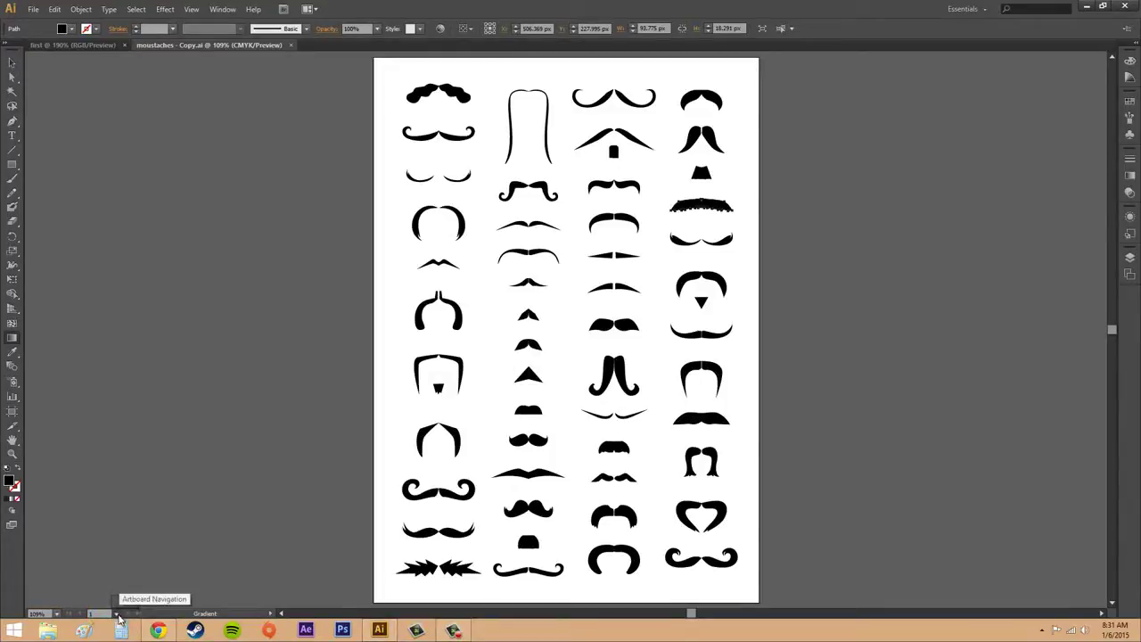